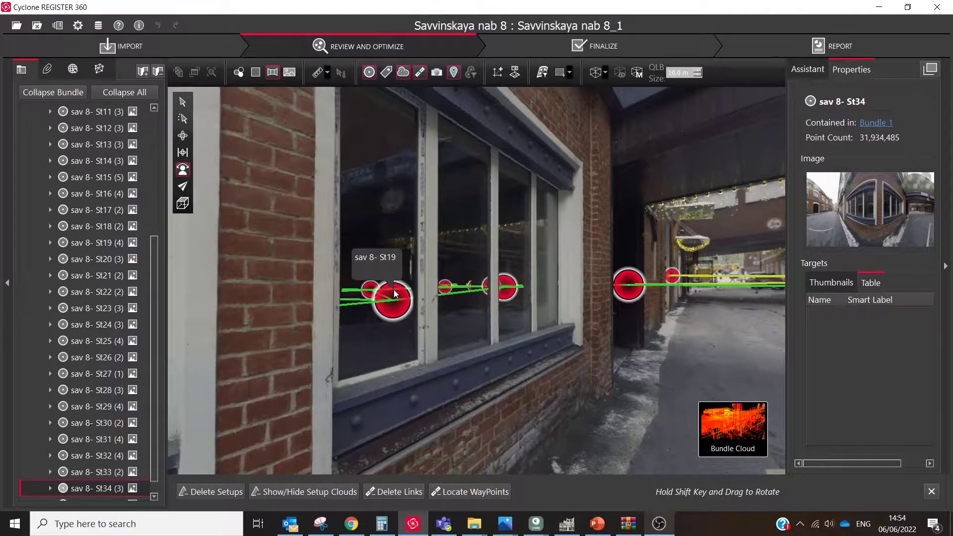
Open the sav 8- St19 panorama and raise its brightness manually to view the dark far side of the hall.
left_click(395, 293)
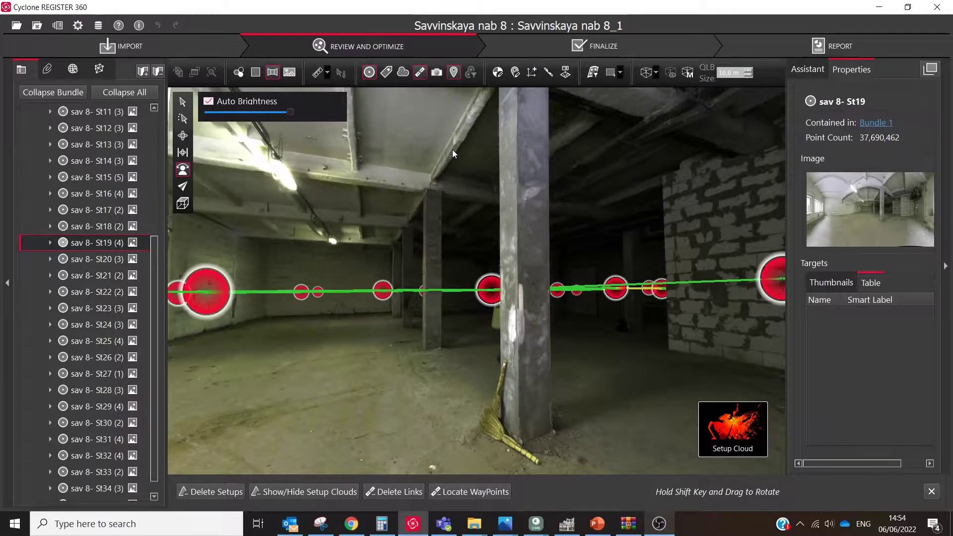
left_click_drag(452, 150, 377, 251)
scroll(377, 251, "up", 3)
left_click_drag(285, 113, 309, 117)
scroll(398, 253, "down", 3)
left_click_drag(239, 273, 381, 235)
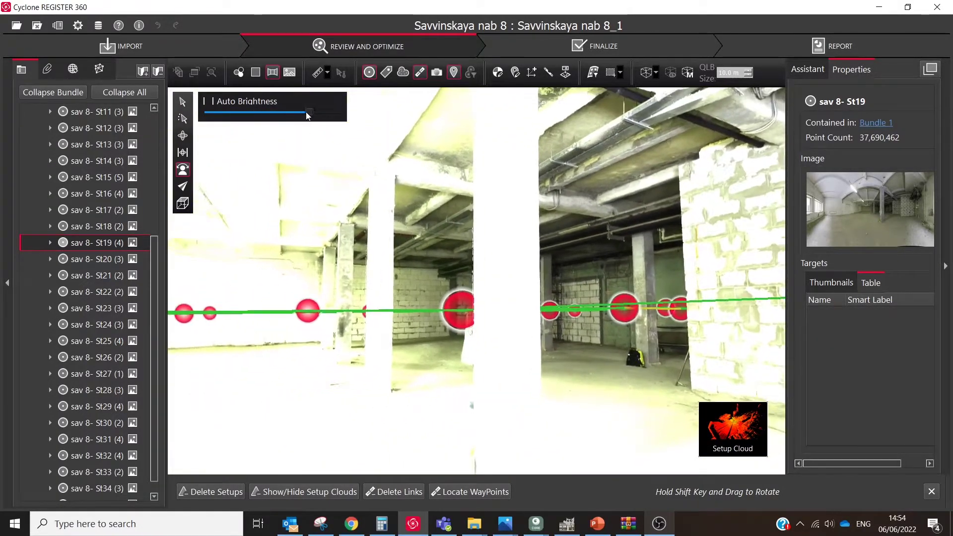
mouse_move(308, 112)
left_mouse_down()
mouse_move(293, 110)
mouse_move(305, 113)
left_mouse_up()
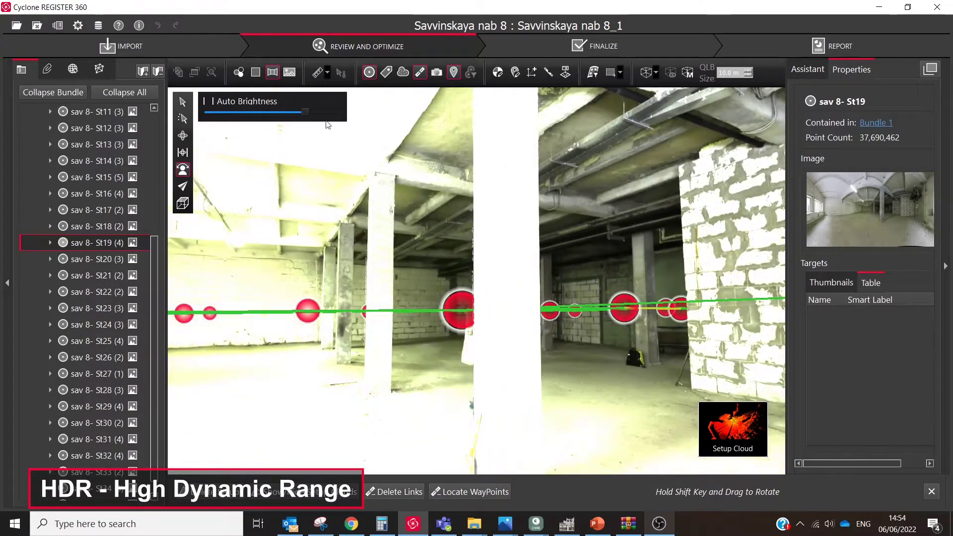
Examine the ceiling pipes in the corner of the hall up close with a slightly lower manual brightness.
left_click_drag(665, 205, 318, 293)
scroll(567, 216, "up", 3)
scroll(568, 218, "up", 3)
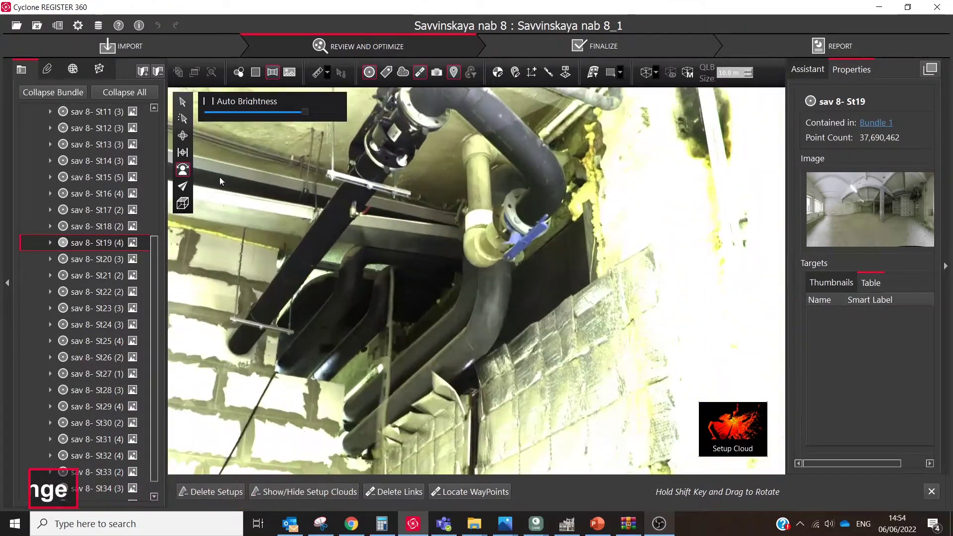
mouse_move(305, 112)
left_mouse_down()
mouse_move(289, 114)
mouse_move(313, 113)
mouse_move(301, 113)
left_mouse_up()
scroll(439, 294, "down", 4)
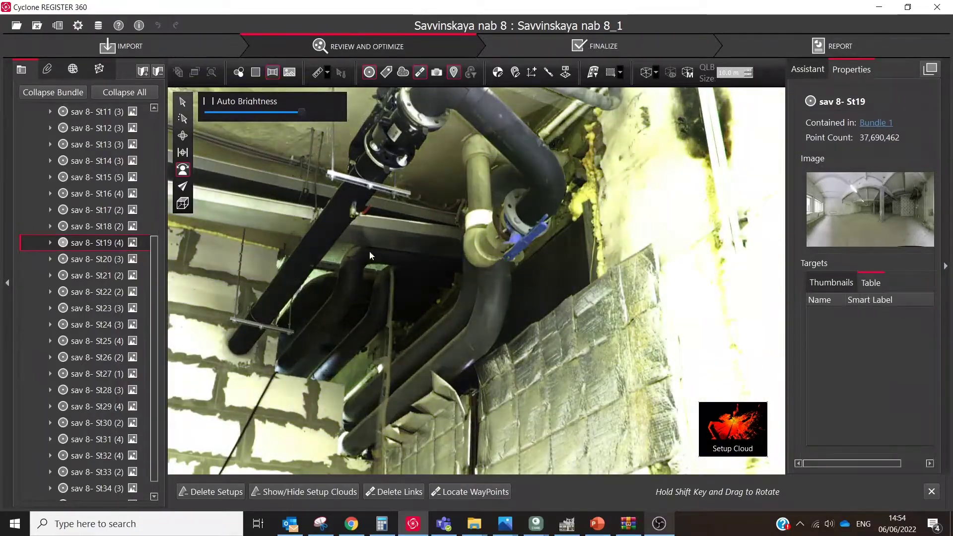
Re-enable Auto Brightness and examine the pipes and the rest of the hall under it.
left_click(209, 102)
scroll(475, 275, "up", 5)
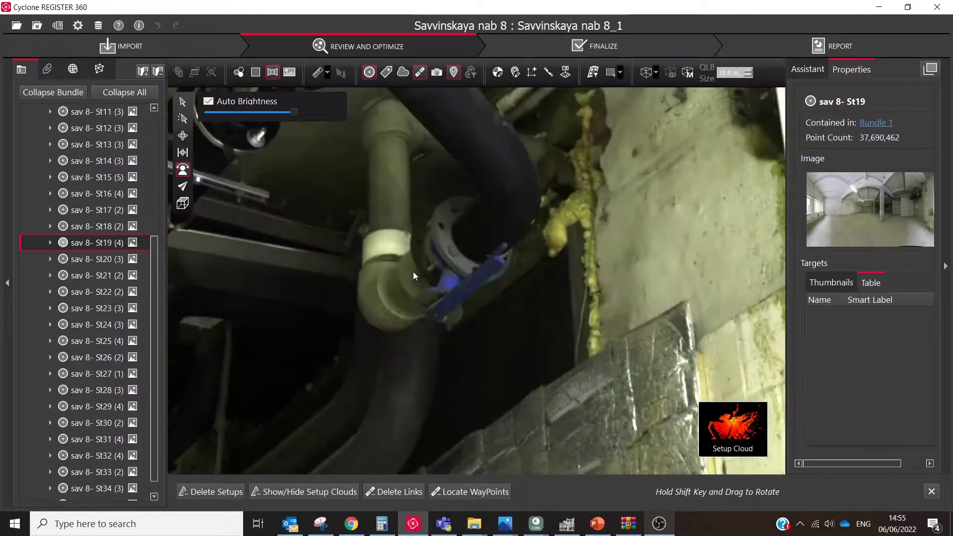
left_click_drag(413, 275, 526, 419)
scroll(441, 302, "down", 5)
scroll(441, 302, "down", 3)
left_click_drag(440, 302, 208, 390)
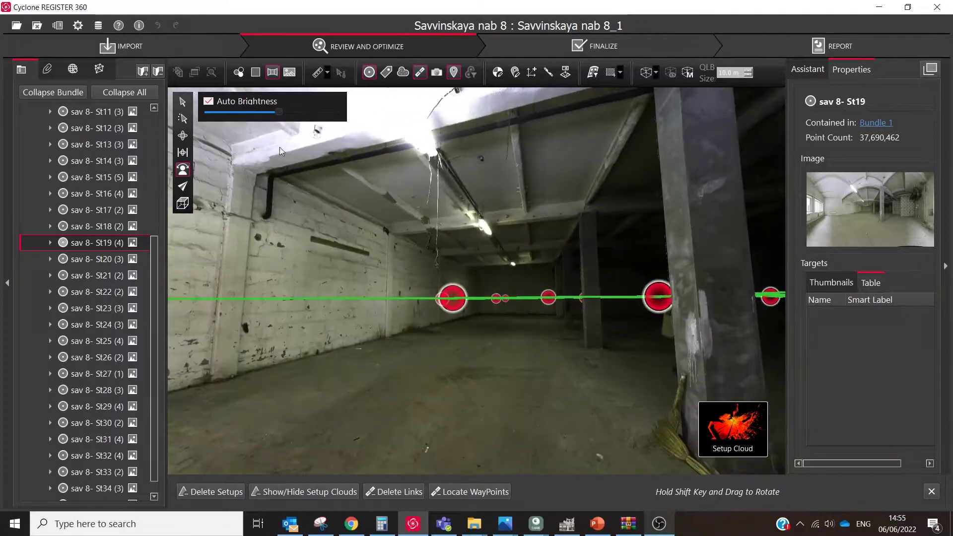
Open the HDR image of sav 8- St19 for editing and choose the Durand tone-mapping preset.
right_click(115, 242)
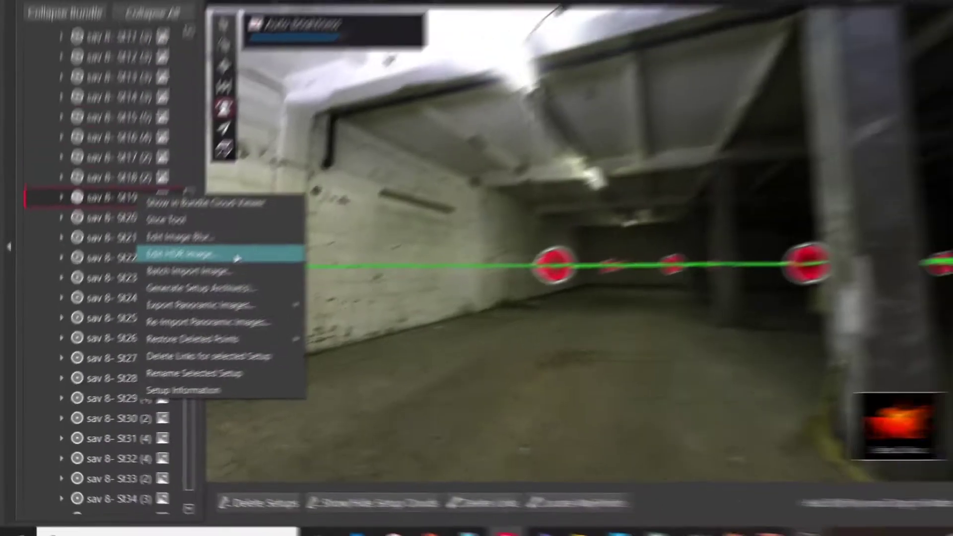
left_click(291, 207)
left_click(695, 64)
left_click_drag(746, 162, 361, 167)
left_click(341, 398)
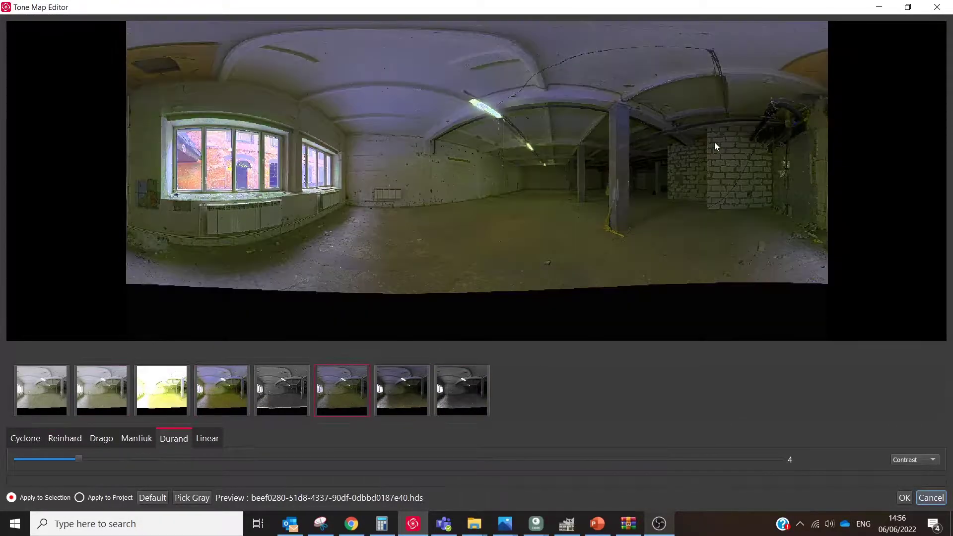
Pick the concrete column as the gray reference and set the Durand contrast to 3.73.
scroll(695, 154, "up", 3)
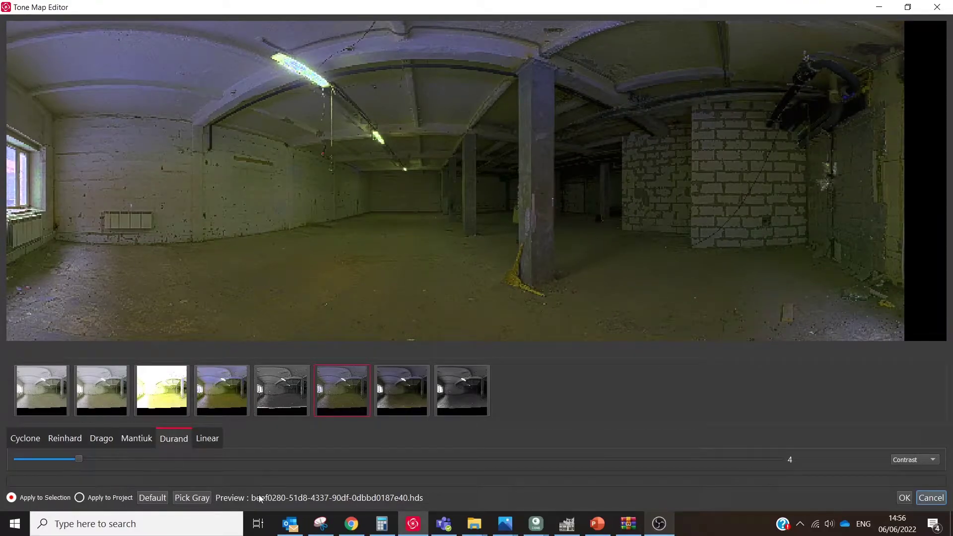
left_click(192, 498)
left_click(547, 167)
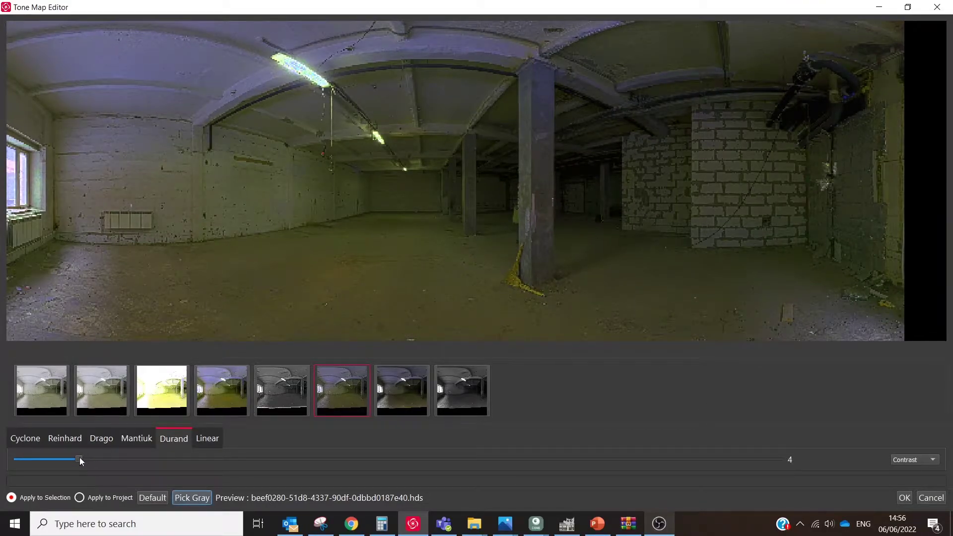
left_click_drag(81, 461, 74, 459)
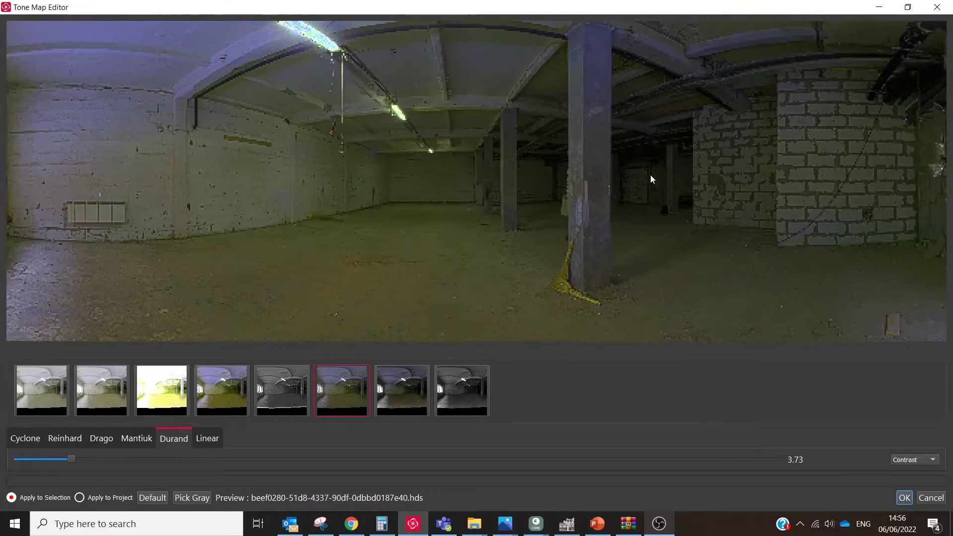
mouse_move(74, 459)
left_mouse_down()
mouse_move(52, 459)
mouse_move(71, 460)
left_mouse_up()
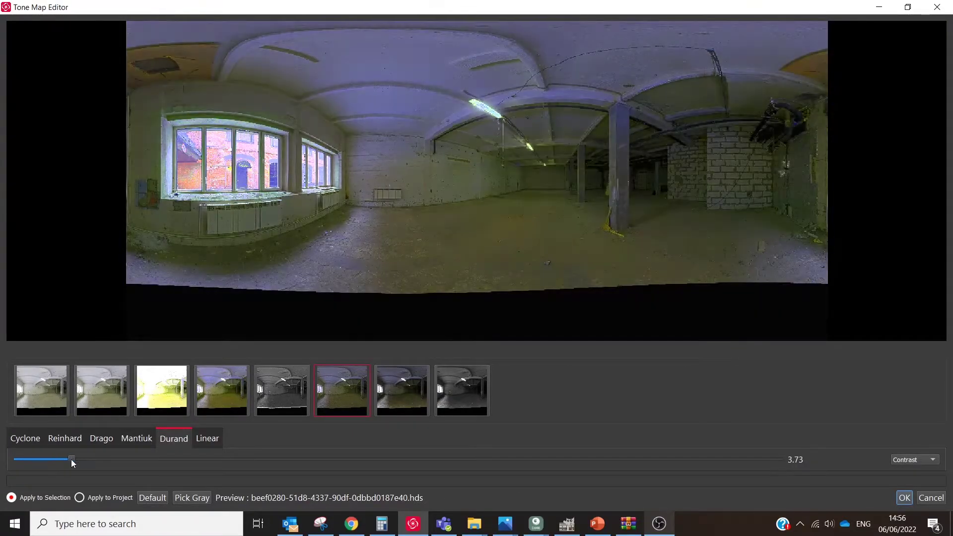
Lower the Durand saturation and adjust the Sigma Space and Sigma Color settings.
left_click(900, 461)
left_click(905, 436)
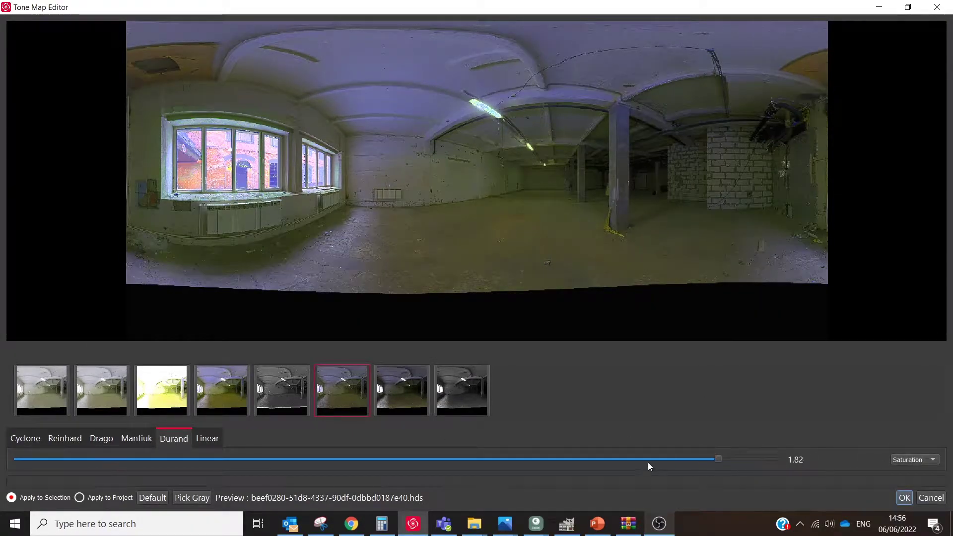
left_click(915, 460)
left_click(913, 448)
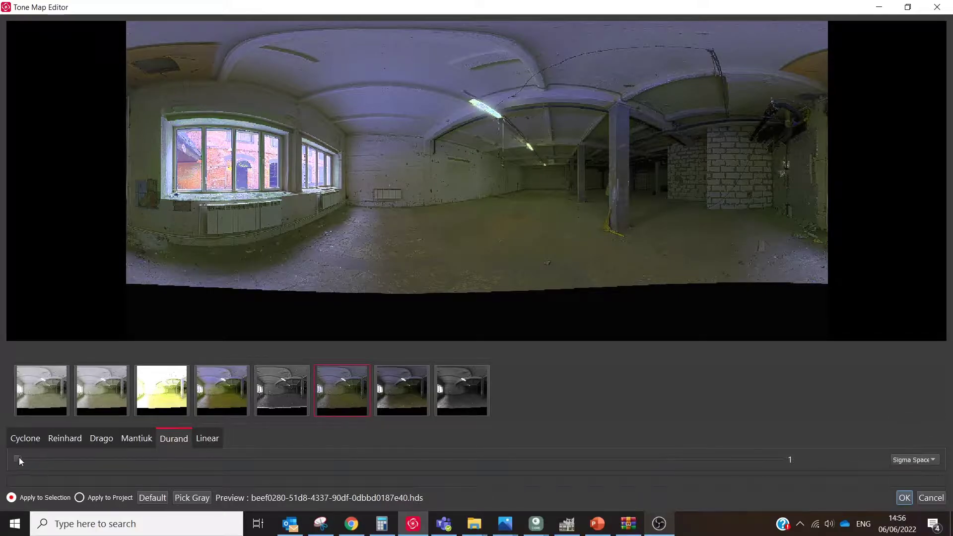
left_click(915, 459)
left_click(917, 459)
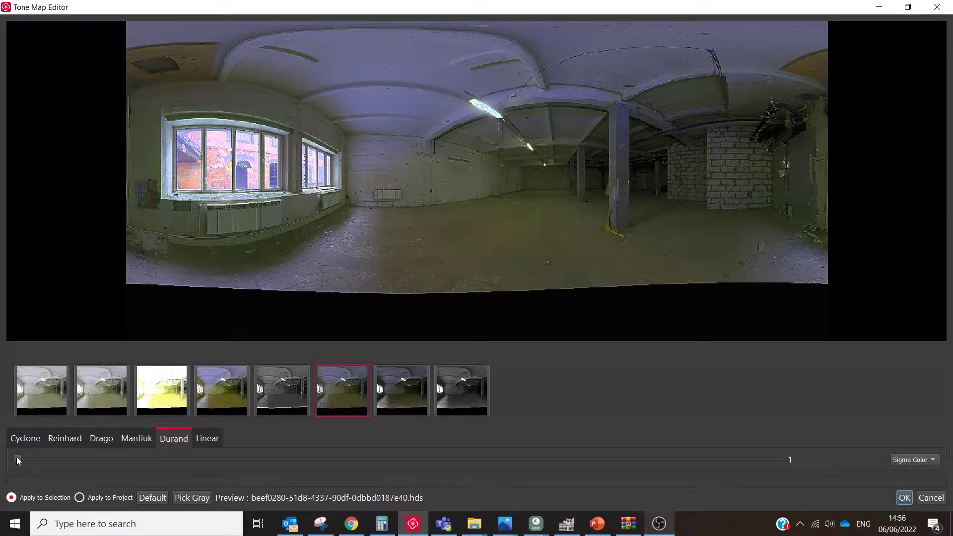
left_click_drag(17, 460, 79, 461)
Fine-tune the Durand gamma of the panorama.
left_click(915, 460)
left_click(915, 470)
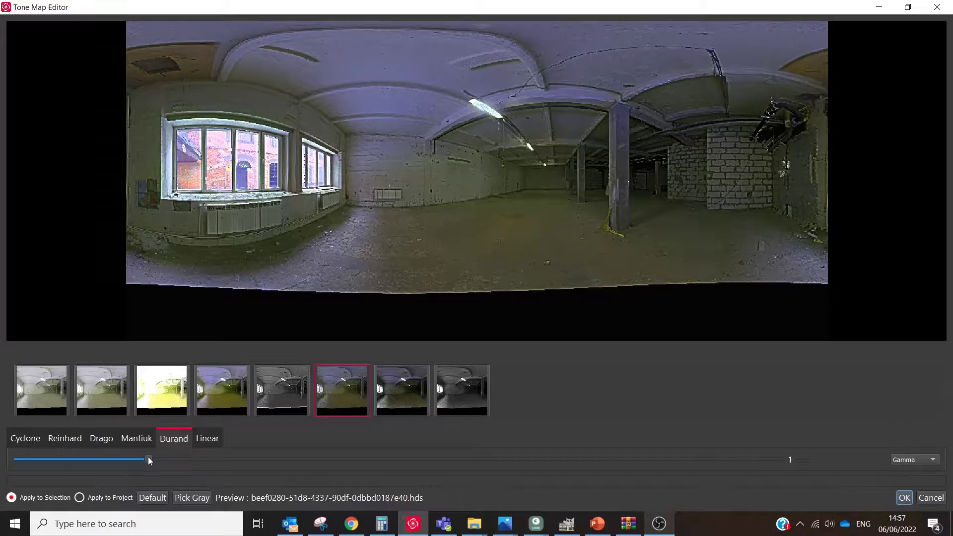
mouse_move(149, 461)
left_mouse_down()
mouse_move(121, 461)
mouse_move(164, 469)
left_mouse_up()
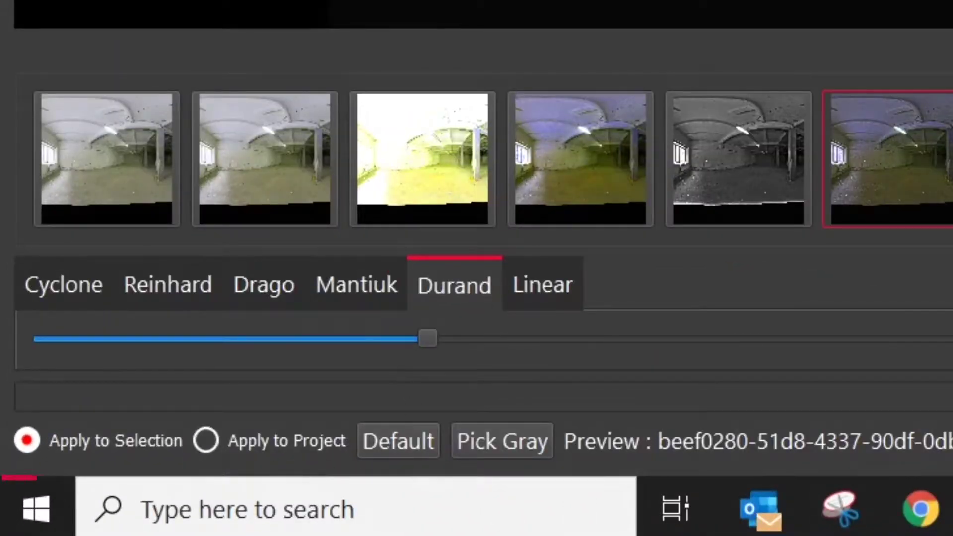
left_click_drag(427, 338, 445, 341)
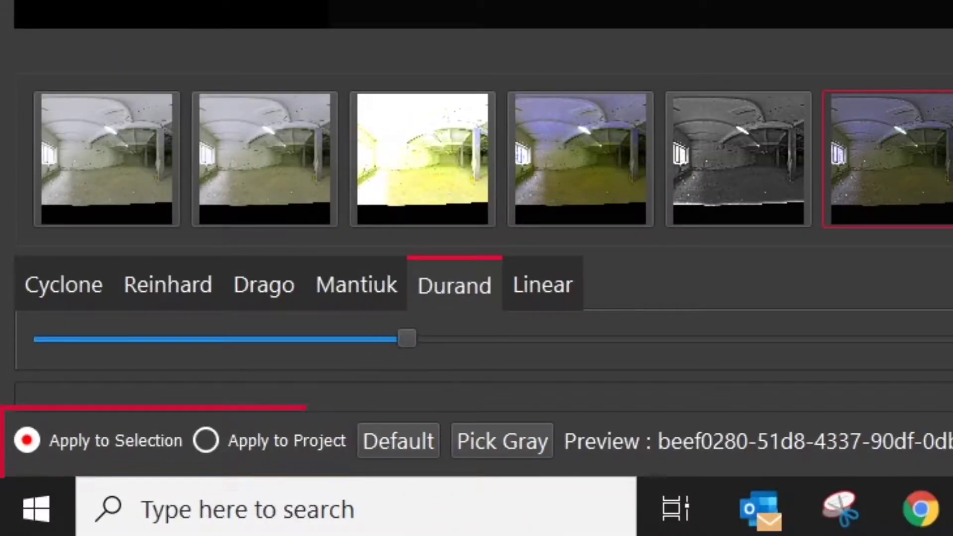
mouse_move(387, 339)
left_mouse_down()
mouse_move(471, 341)
mouse_move(402, 340)
left_mouse_up()
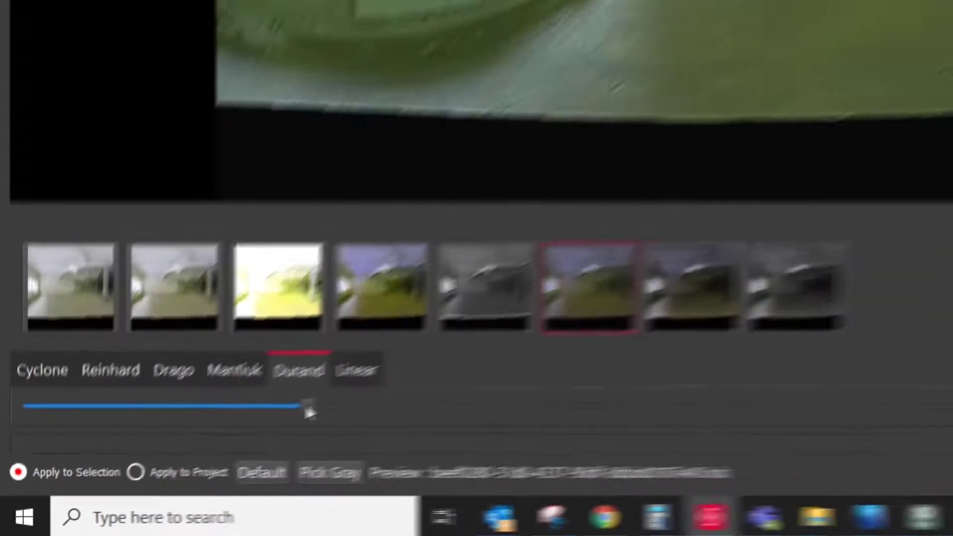
Lower the Durand Red Gain of the panorama slightly.
left_click(913, 459)
left_click(908, 476)
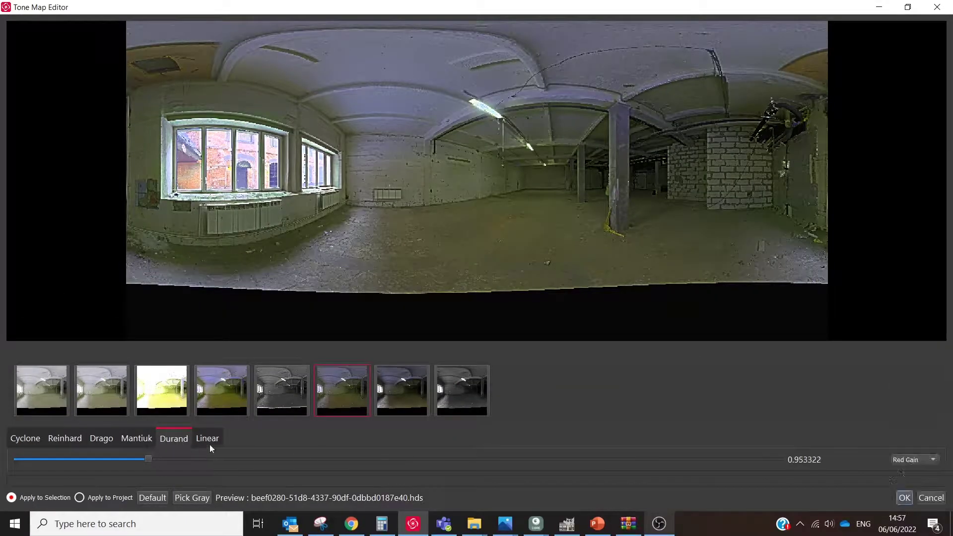
left_click_drag(147, 458, 142, 460)
Set the Durand brightness to 0.116, finish tuning the tone settings and apply the tone map to the selected setup.
left_click(914, 459)
left_click(910, 476)
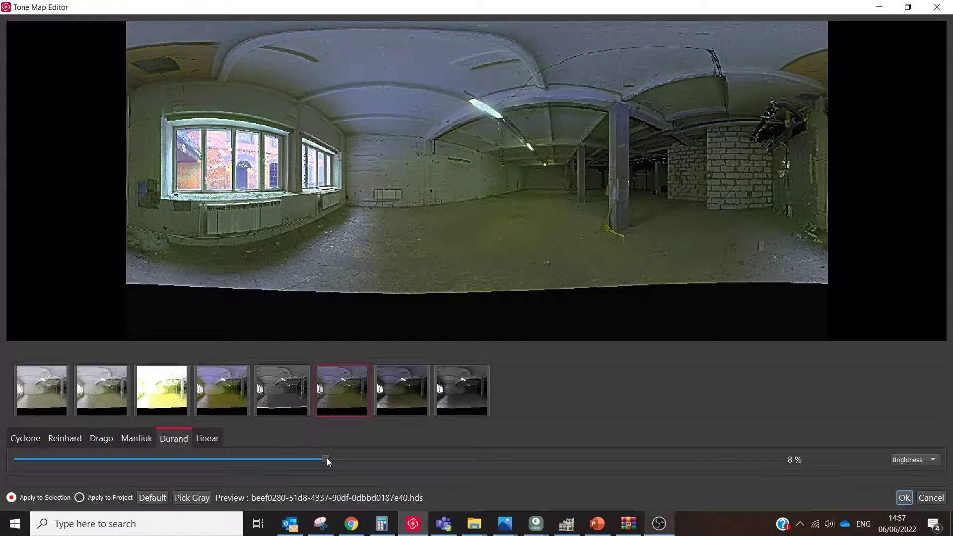
left_click_drag(363, 458, 539, 433)
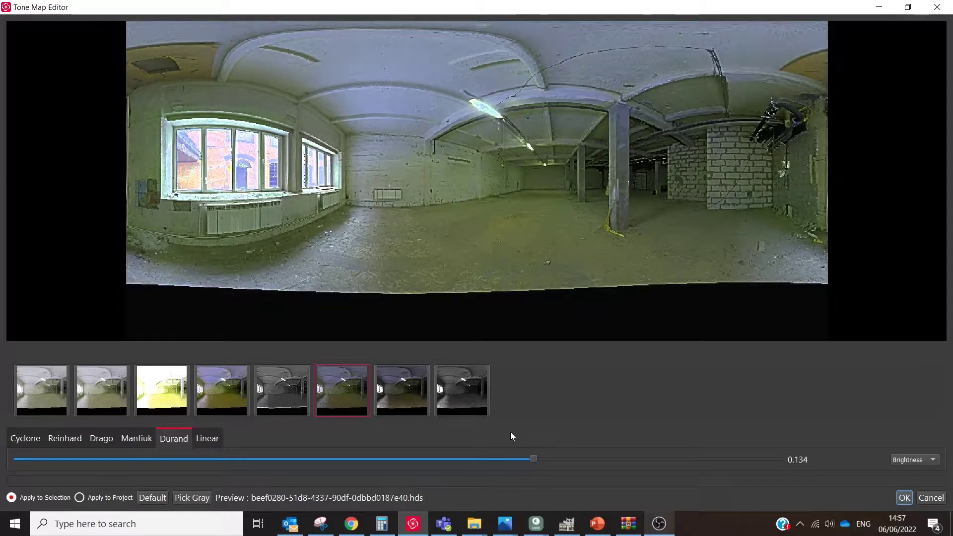
left_click(926, 463)
left_click(909, 378)
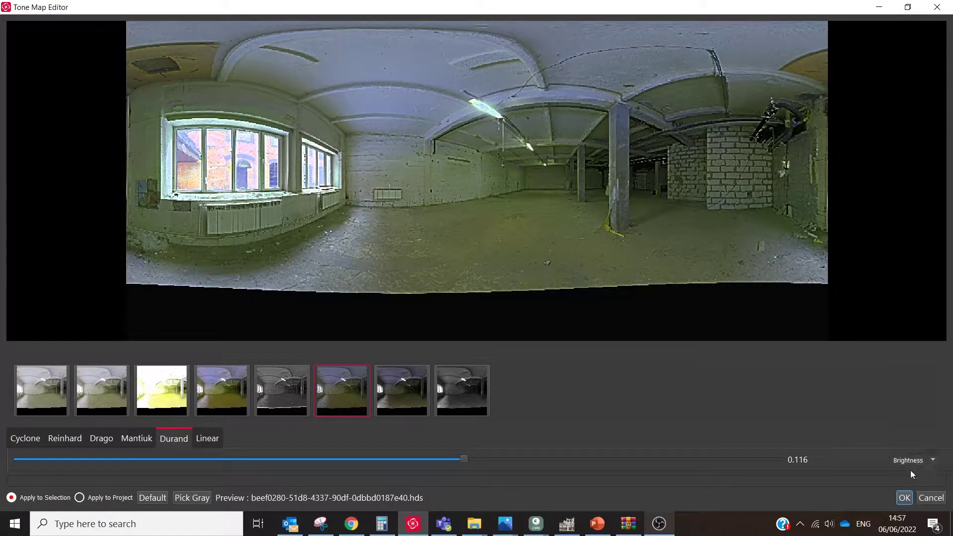
left_click_drag(53, 457, 17, 461)
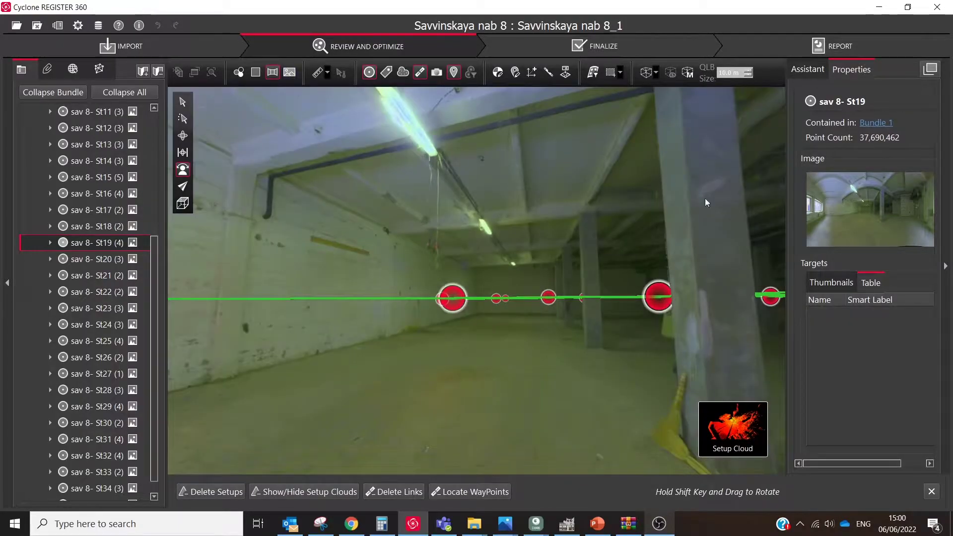
Inspect the ceiling pipes in the edited panorama and compare the dark and tone-mapped images side by side in the photo viewer.
left_click_drag(707, 203, 751, 48)
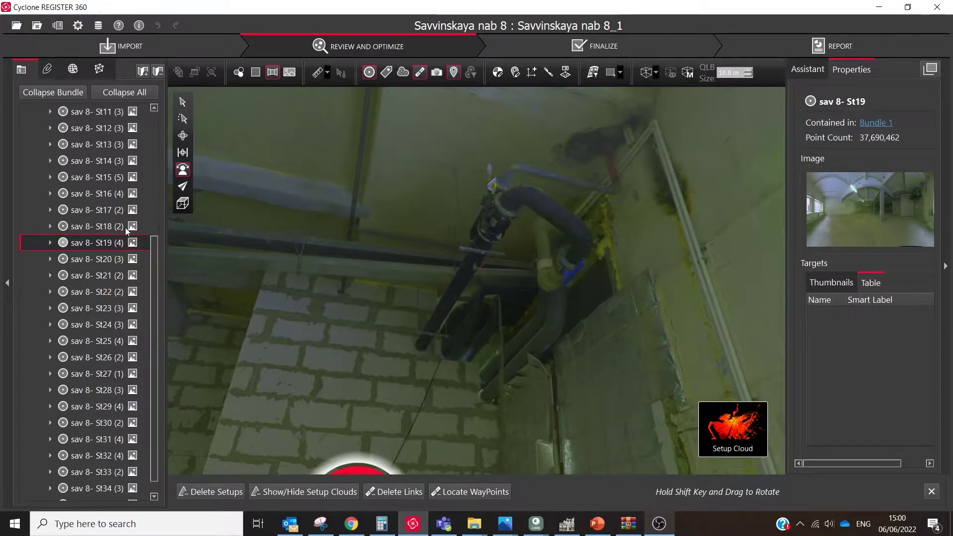
mouse_move(133, 245)
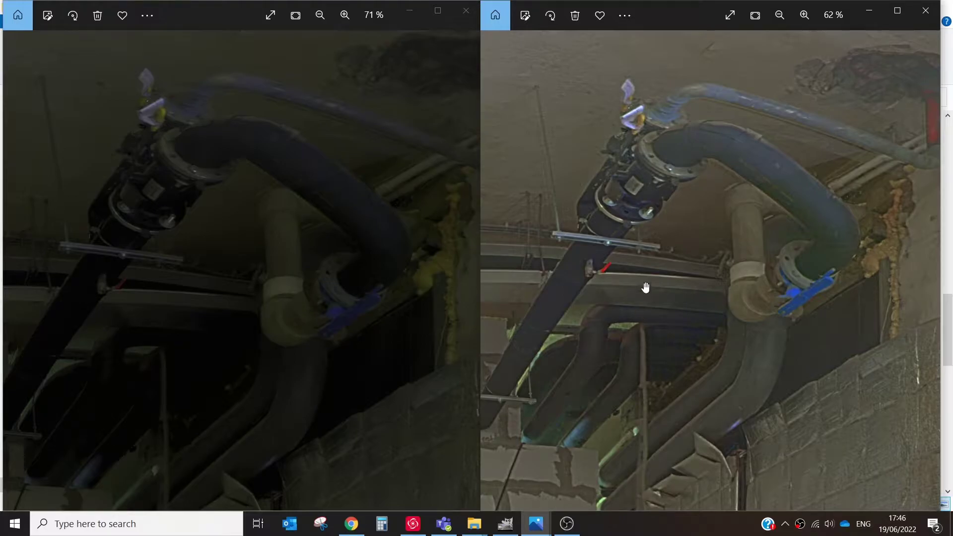
left_click_drag(645, 269, 695, 233)
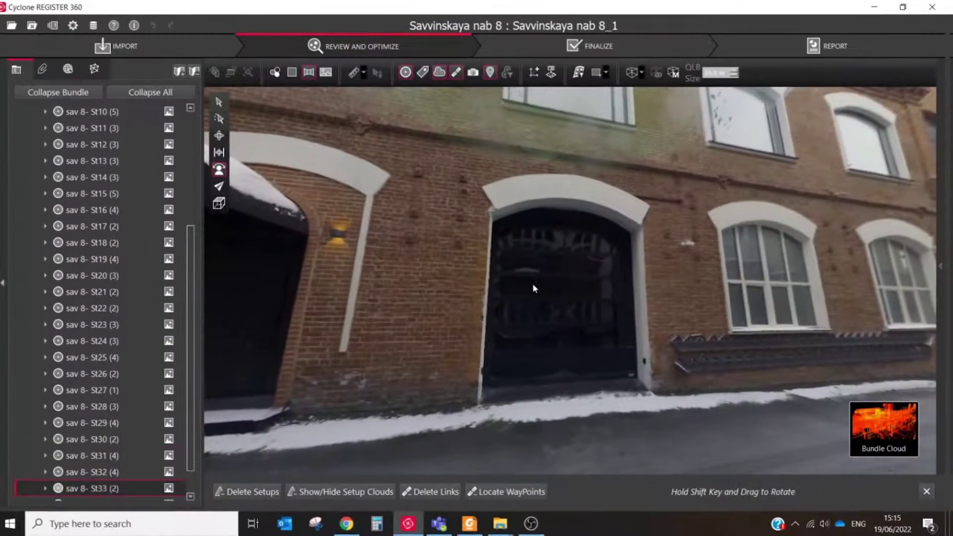
Export the panoramic image of setup sav 8- St33 as jpg to the 2022 savinskaya folder on HDS SERVER (K:).
left_click_drag(580, 291, 648, 251)
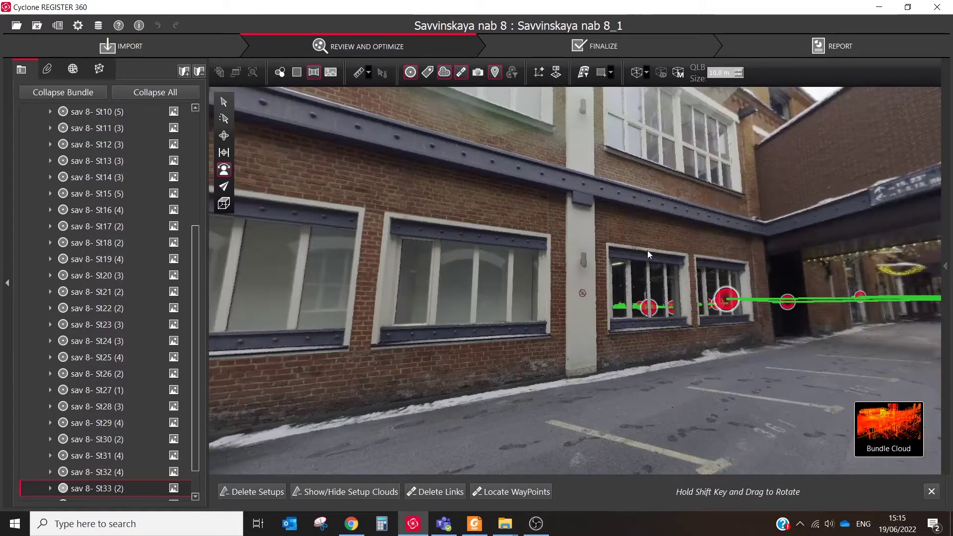
double_click(820, 238)
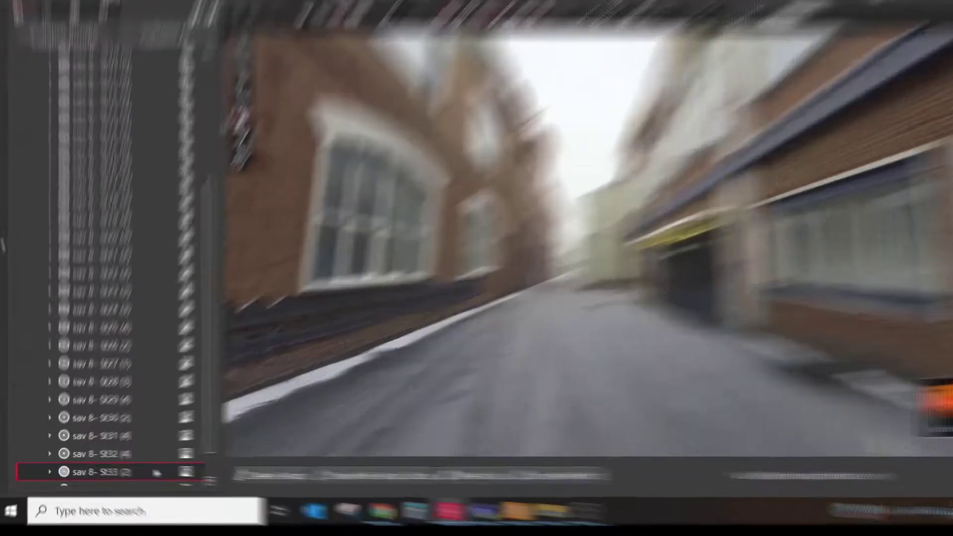
right_click(145, 485)
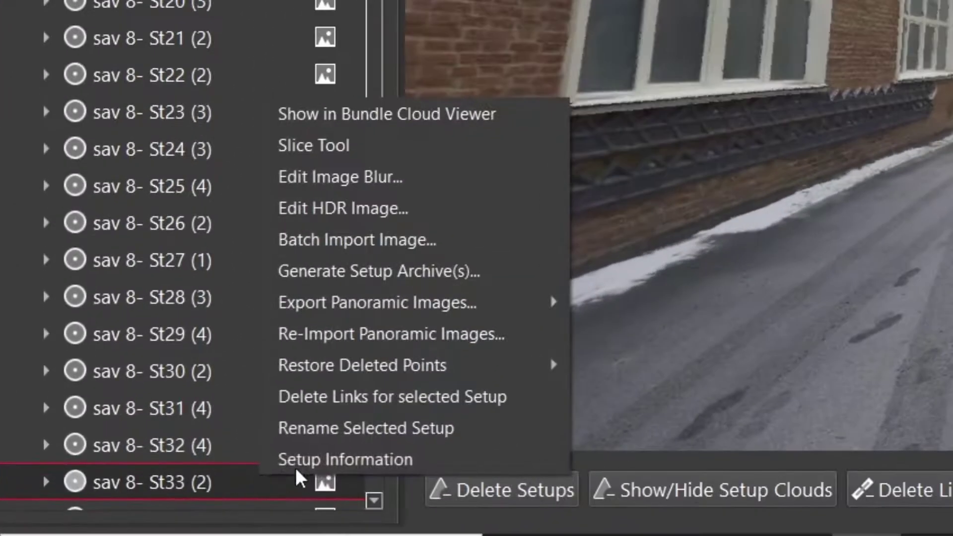
mouse_move(491, 303)
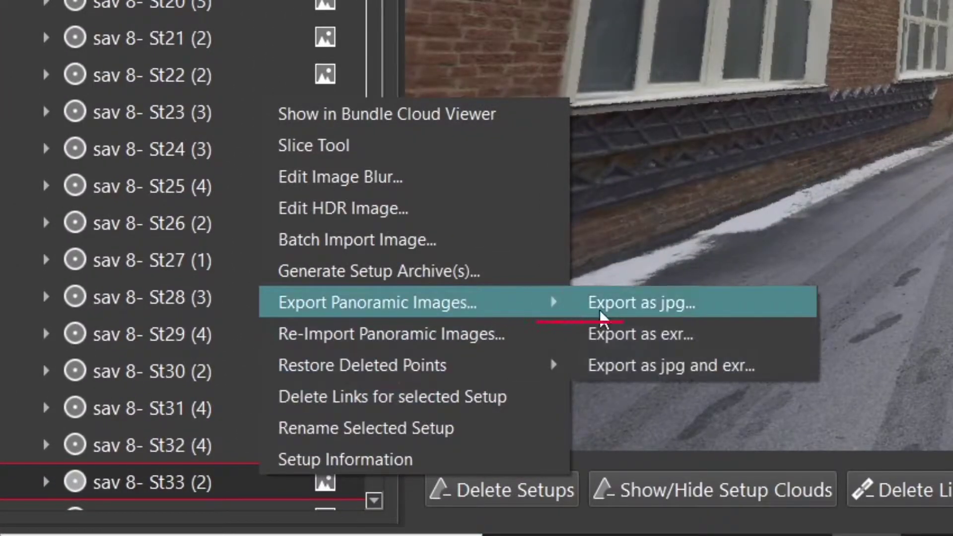
left_click(747, 304)
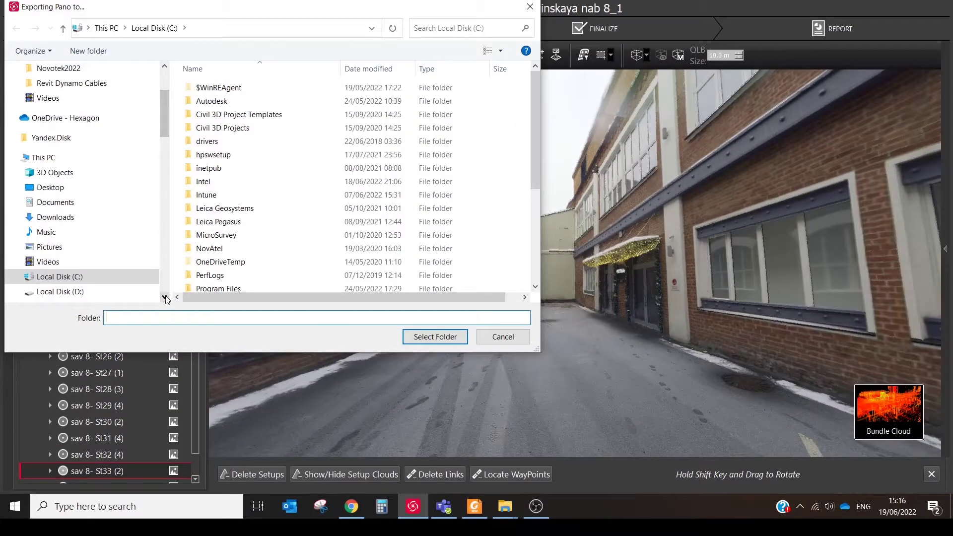
scroll(252, 57, "down", 2)
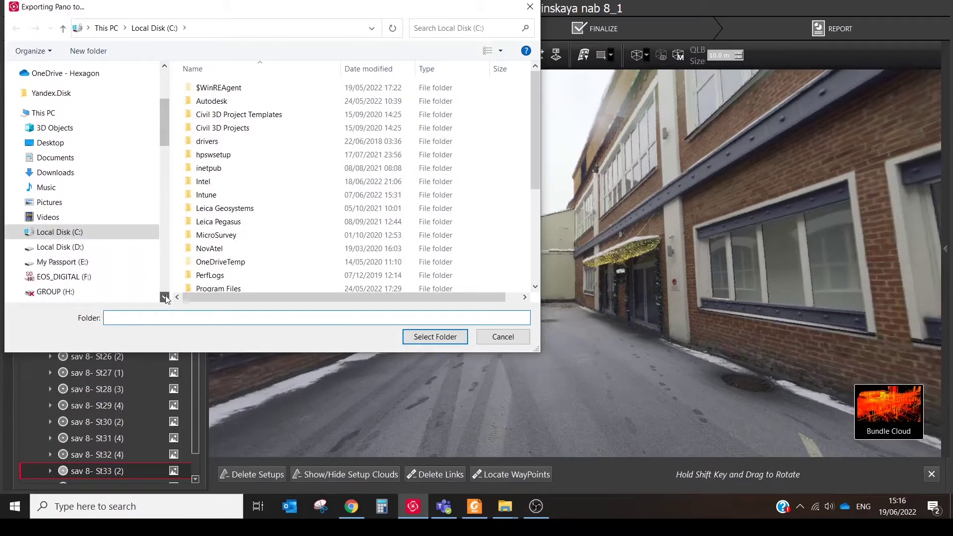
left_click(62, 286)
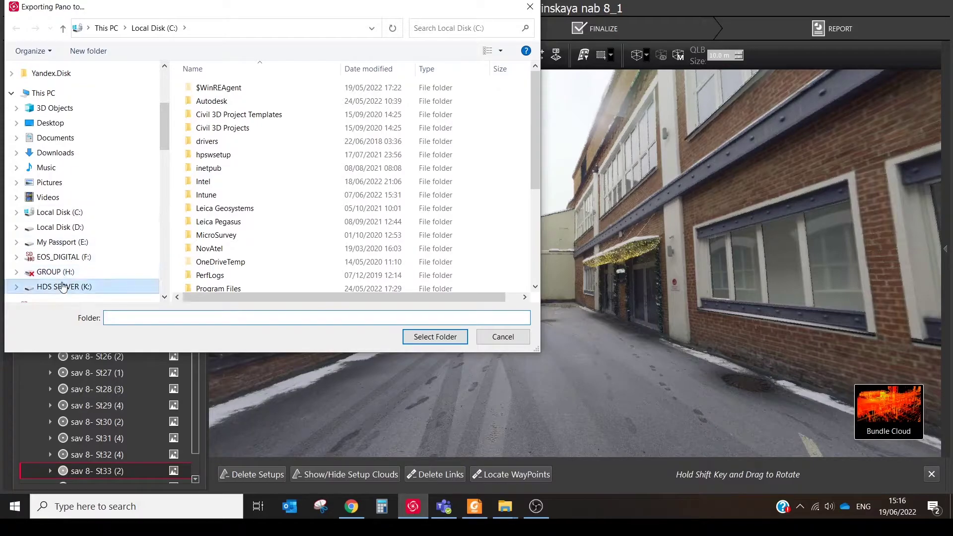
double_click(235, 169)
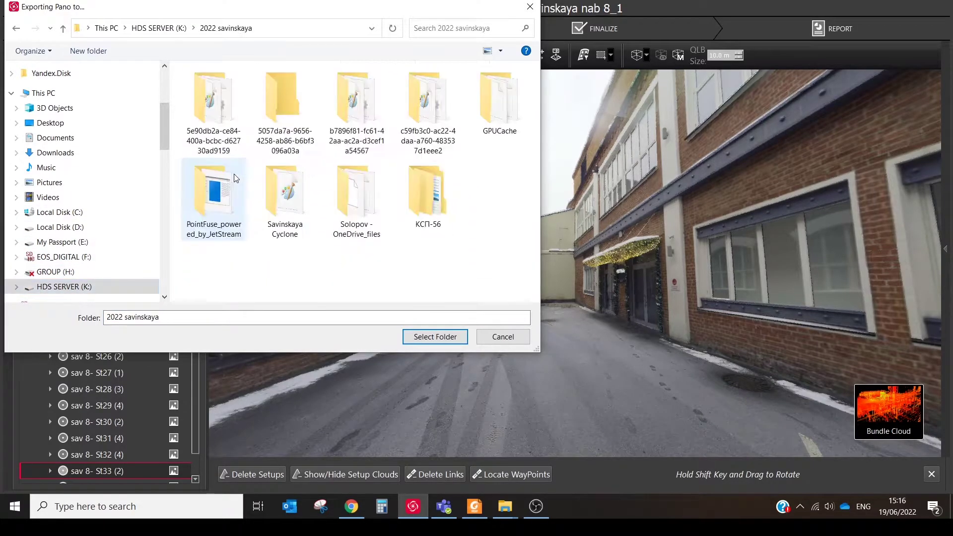
left_click(435, 337)
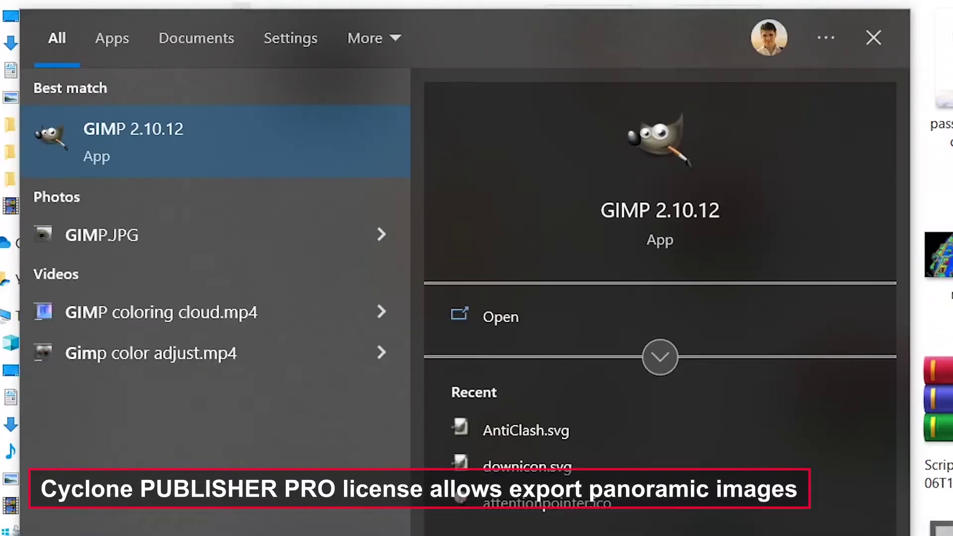
Switch to GIMP and adjust the Hue-Saturation of the sav 8- St33.jpg layer to hue 5.6, lightness -16.7 and saturation 92.7.
left_click(132, 133)
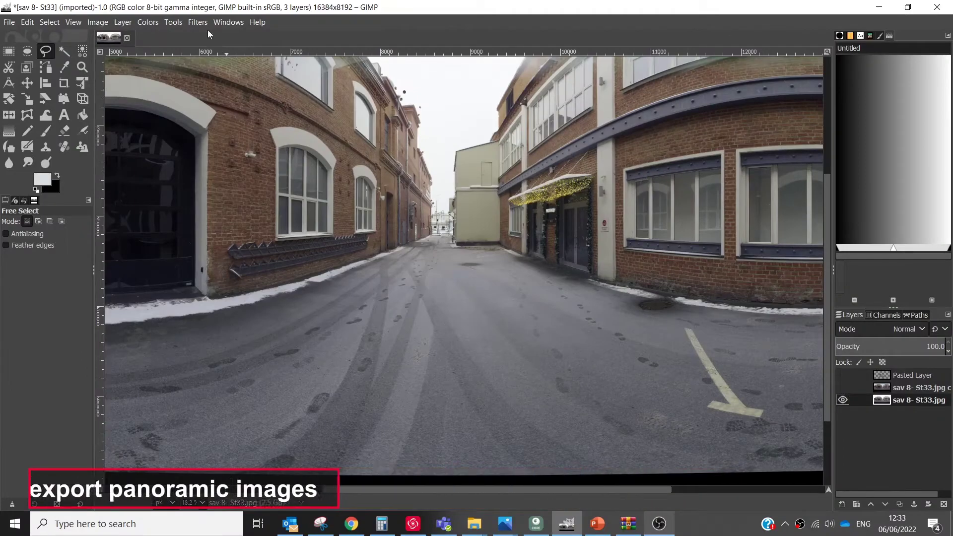
left_click(148, 22)
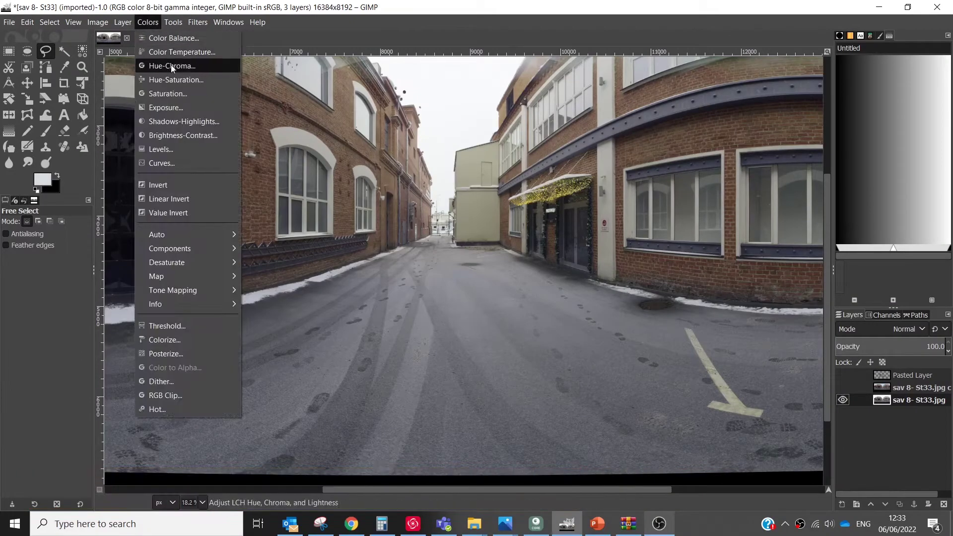
left_click(180, 79)
left_click(801, 296)
left_click_drag(802, 295, 835, 295)
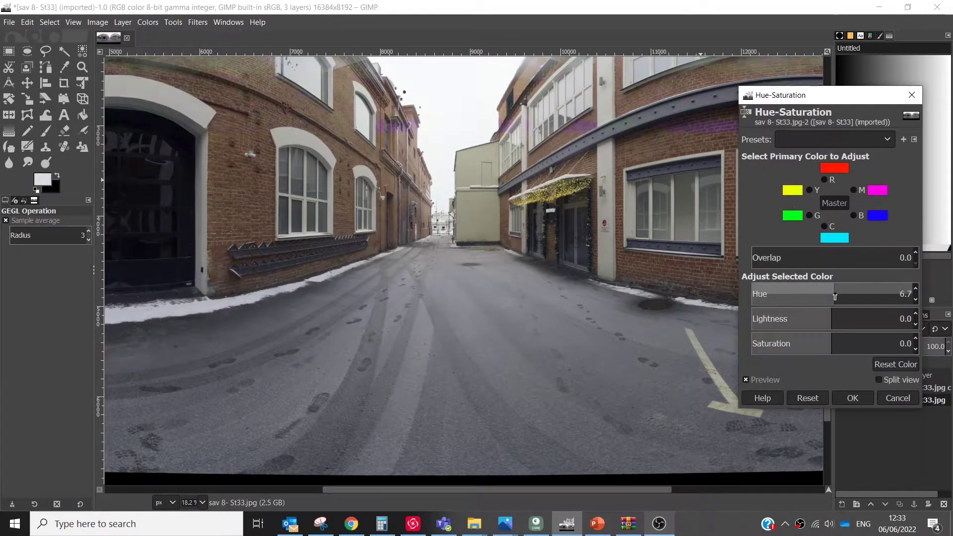
left_click(818, 321)
left_click_drag(835, 346, 848, 345)
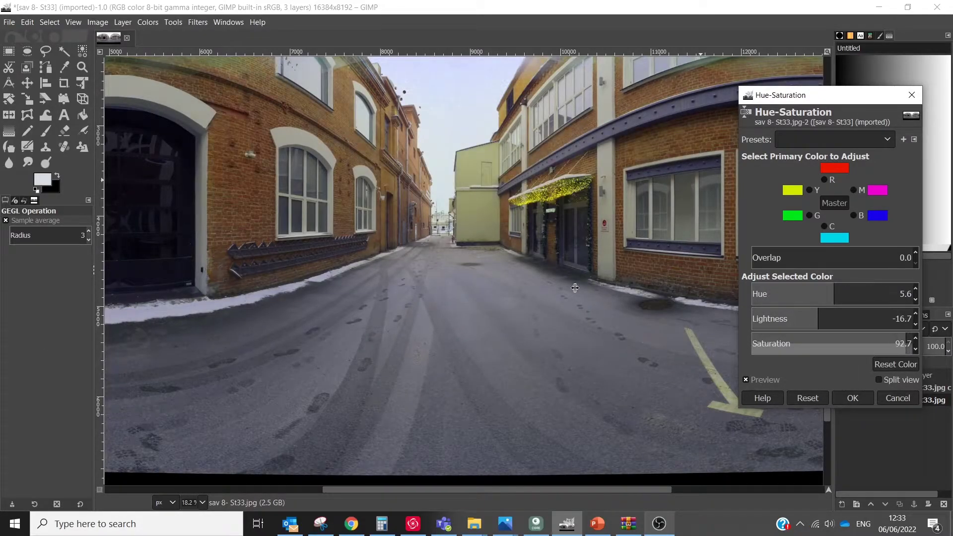
Shift the hue of the St33 panorama to -9.5 and apply the Hue-Saturation adjustment.
left_click(833, 294)
left_click_drag(772, 299, 763, 299)
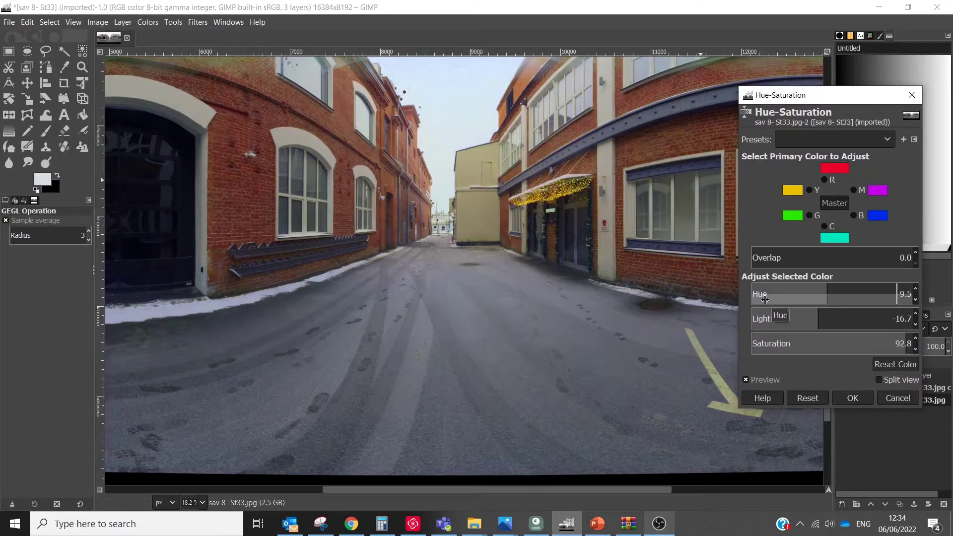
left_click(850, 399)
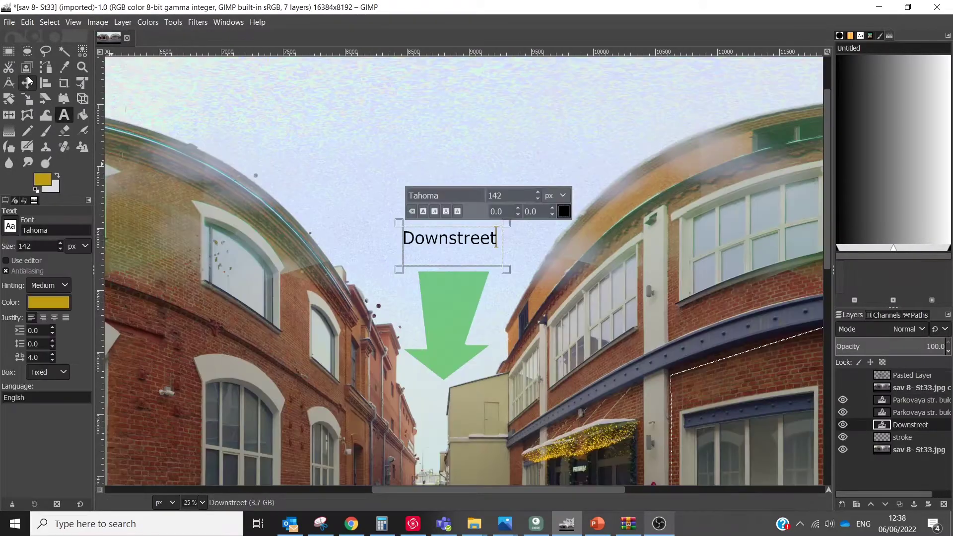
Move the Downstreet text label down so it sits just above the green arrow.
left_click(28, 81)
left_click_drag(421, 249, 429, 270)
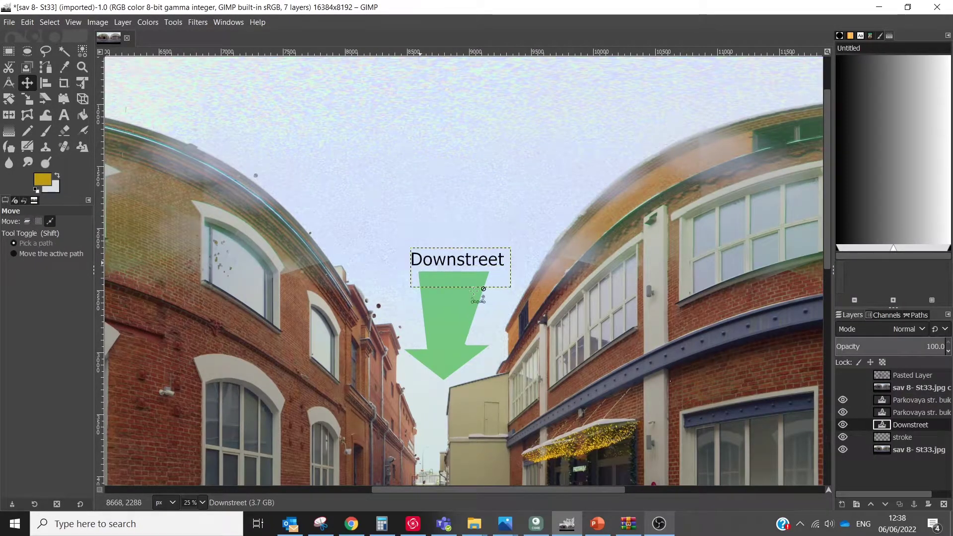
scroll(540, 315, "down", 3, "ctrl")
scroll(659, 362, "down", 1, "ctrl")
scroll(675, 406, "up", 1, "ctrl")
scroll(727, 393, "up", 5, "ctrl")
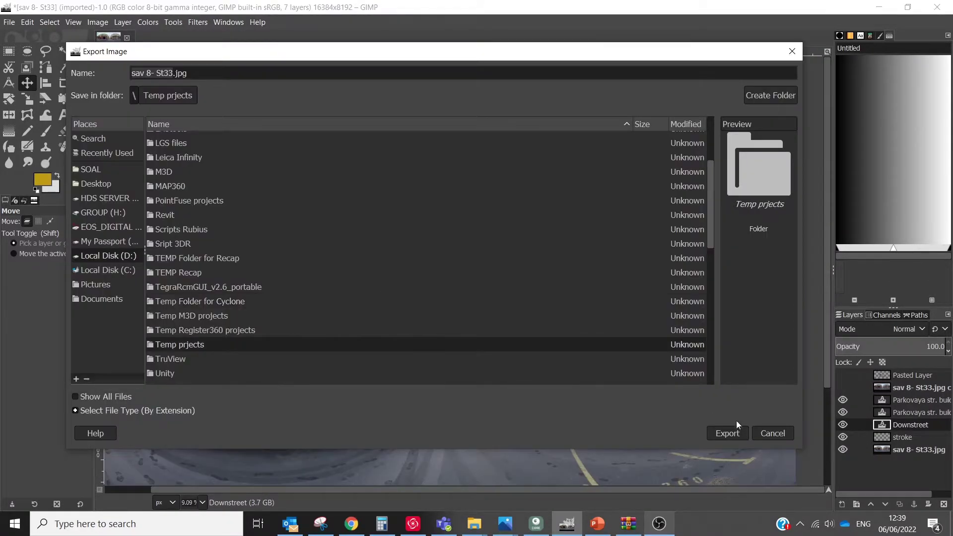
Export the edited panorama as sav 8- St33.jpg to the Temp prjects folder, replacing the existing file, with JPEG quality 95.
left_click(727, 433)
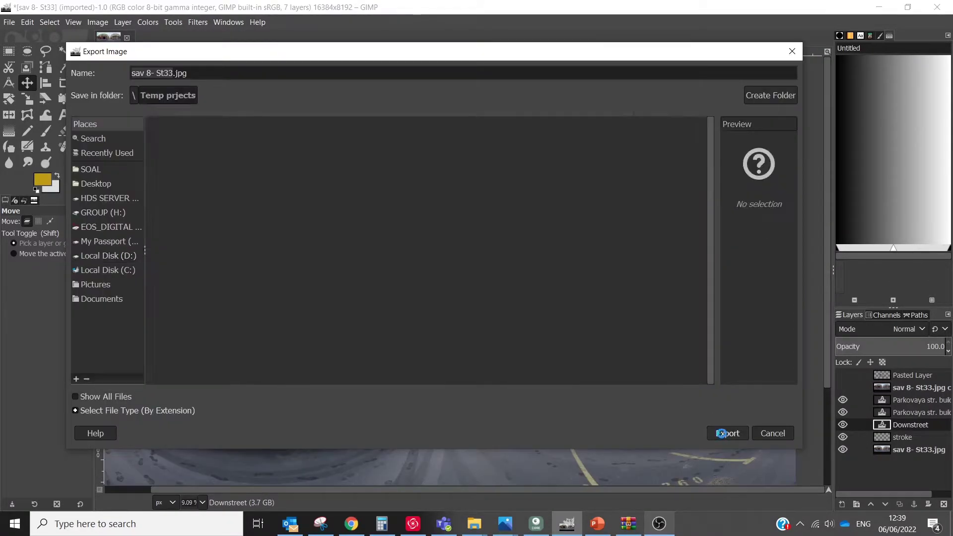
left_click(727, 433)
left_click(479, 307)
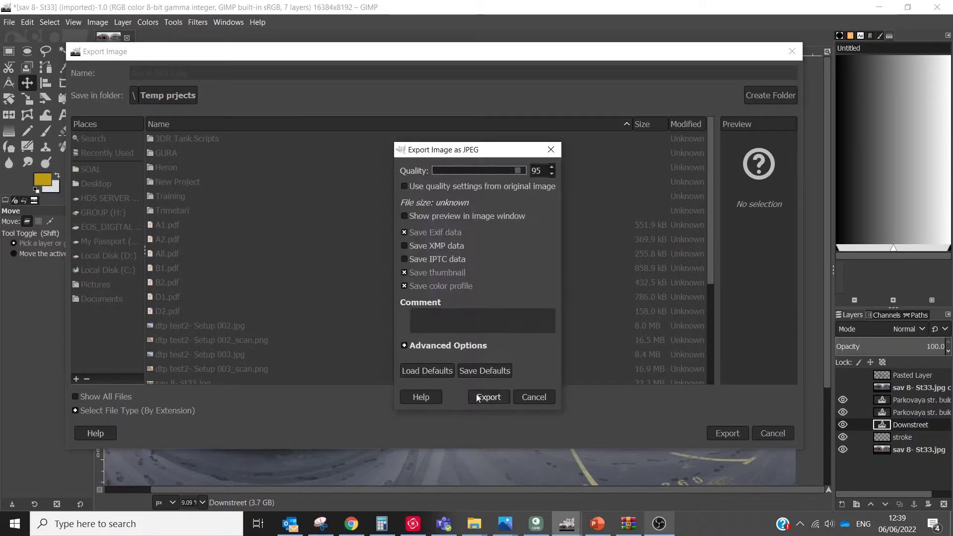
left_click(479, 396)
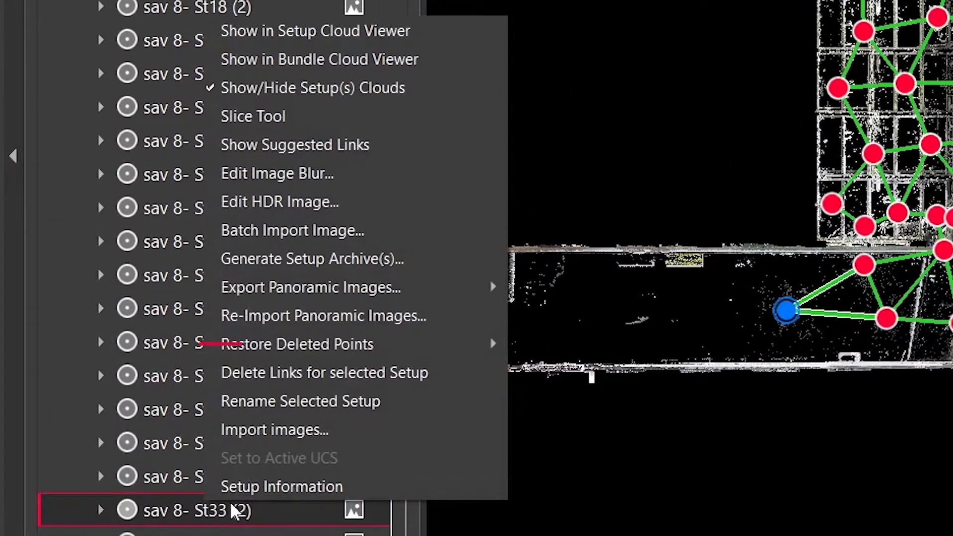
Re-import the edited panoramic image for setup sav 8- St33 from its folder on Local Disk (D:).
left_click(453, 319)
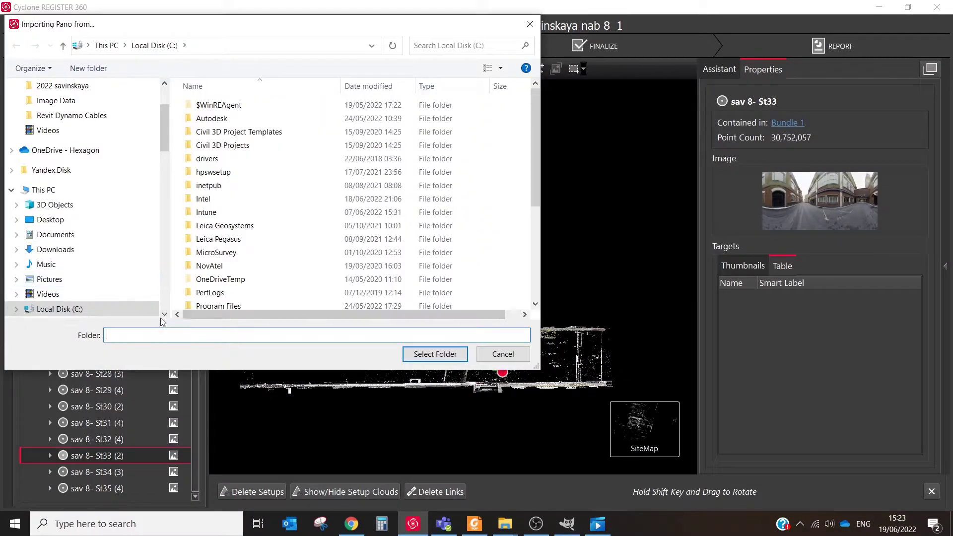
scroll(162, 320, "down", 2)
left_click(60, 294)
scroll(532, 189, "down", 5)
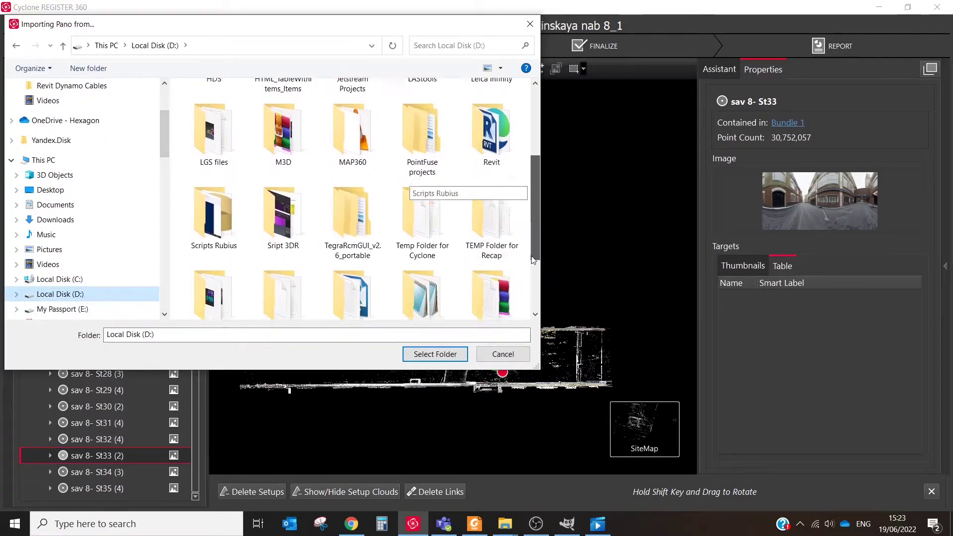
left_click(406, 355)
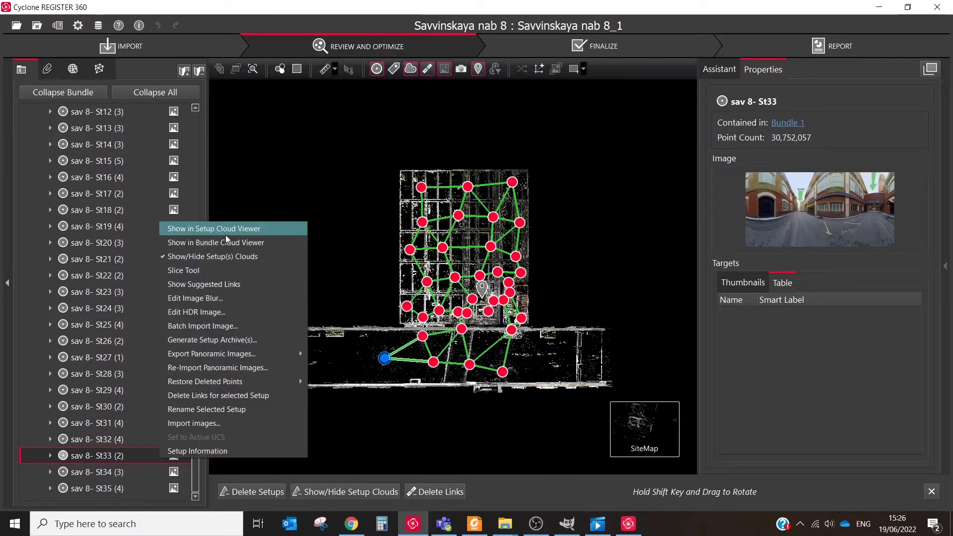
Show sav 8- St33 in the Setup Cloud Viewer and examine the facades and labels of the edited panorama and the point cloud colours.
left_click(231, 226)
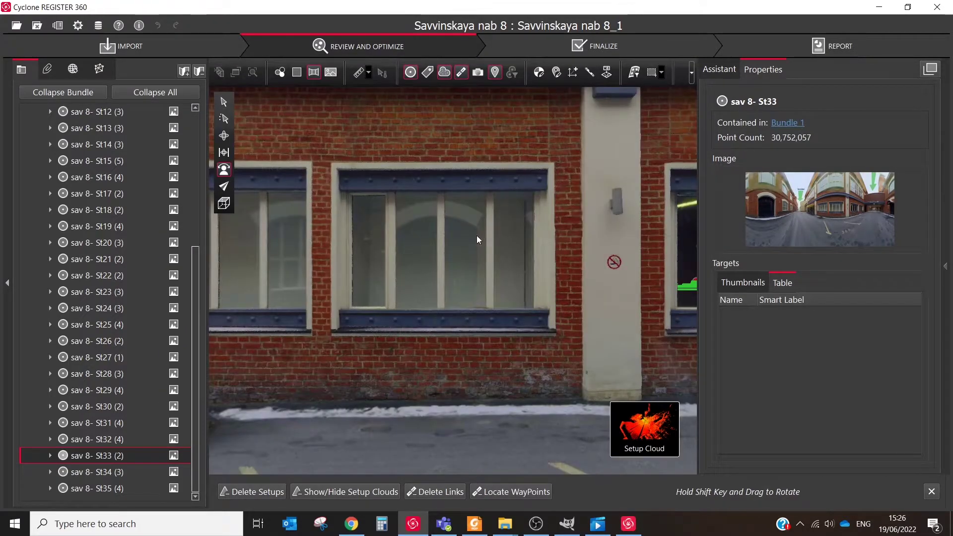
left_click(946, 287)
left_click_drag(404, 209, 690, 130)
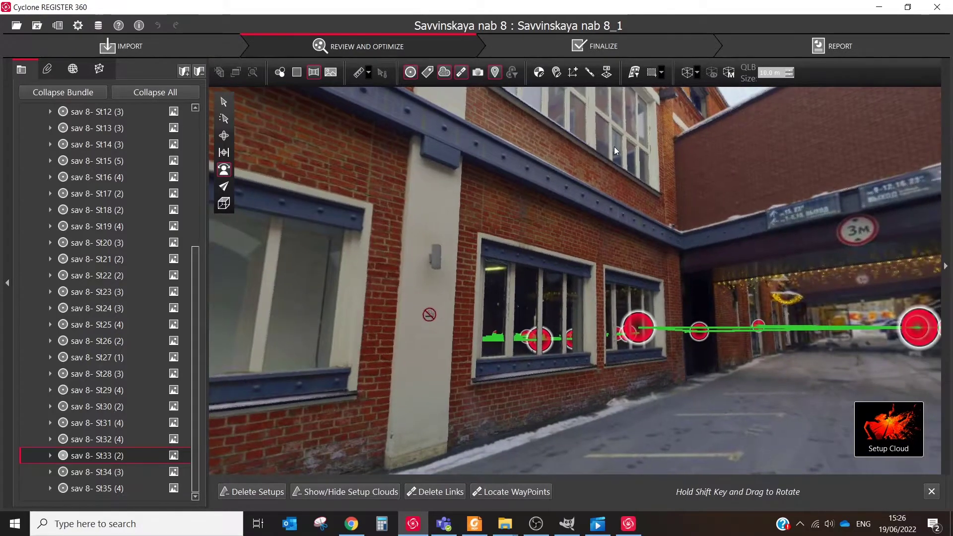
left_click_drag(614, 146, 207, 2)
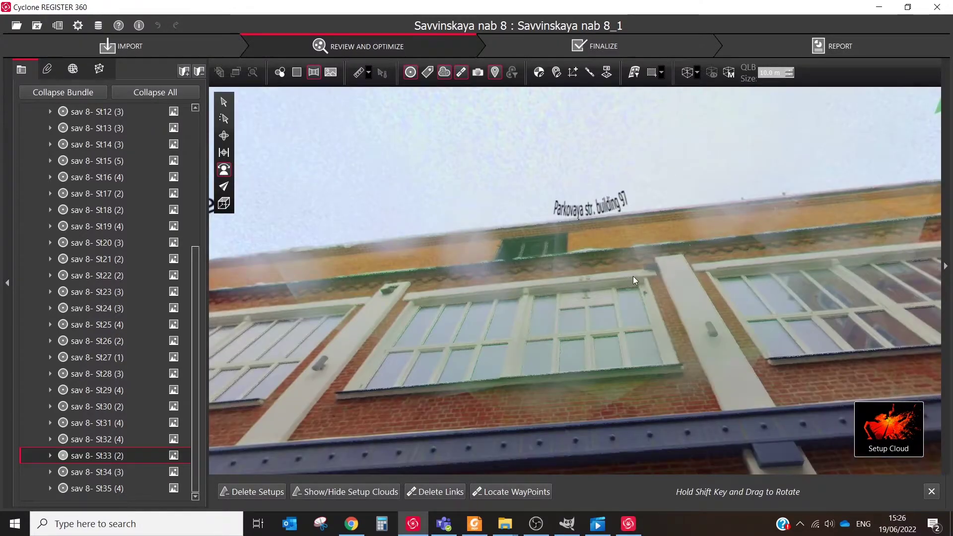
left_click_drag(633, 276, 601, 328)
left_click_drag(422, 276, 413, 339)
left_click_drag(791, 325, 505, 356)
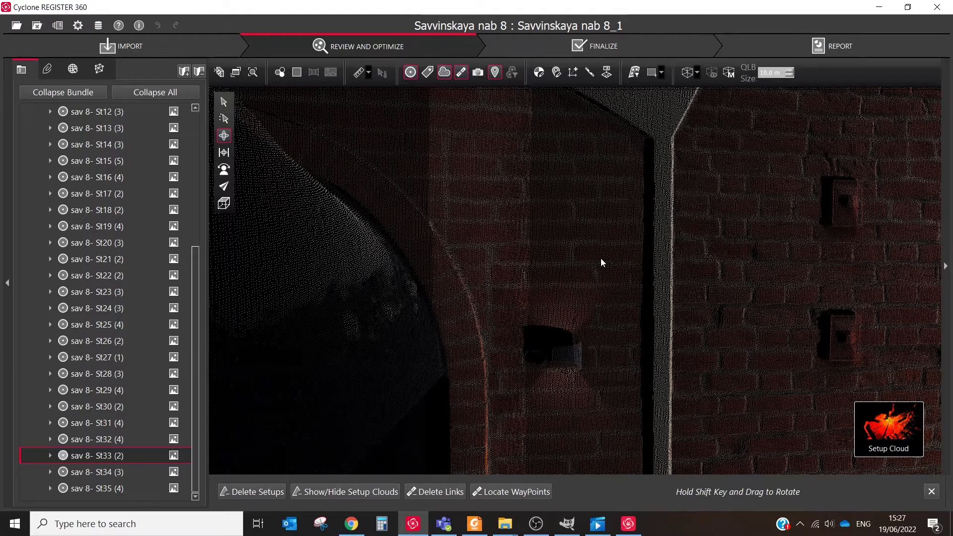
left_click_drag(601, 258, 467, 273)
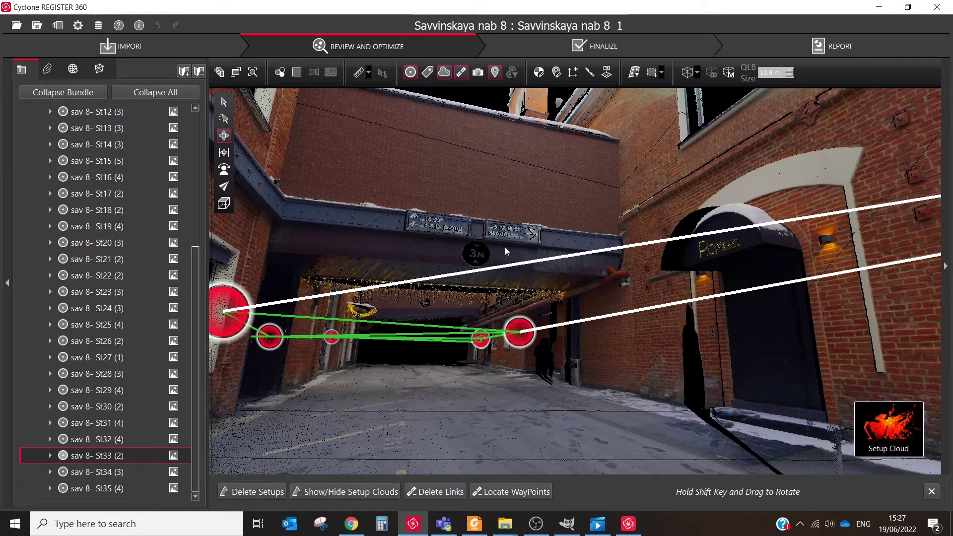
left_click_drag(505, 246, 611, 248)
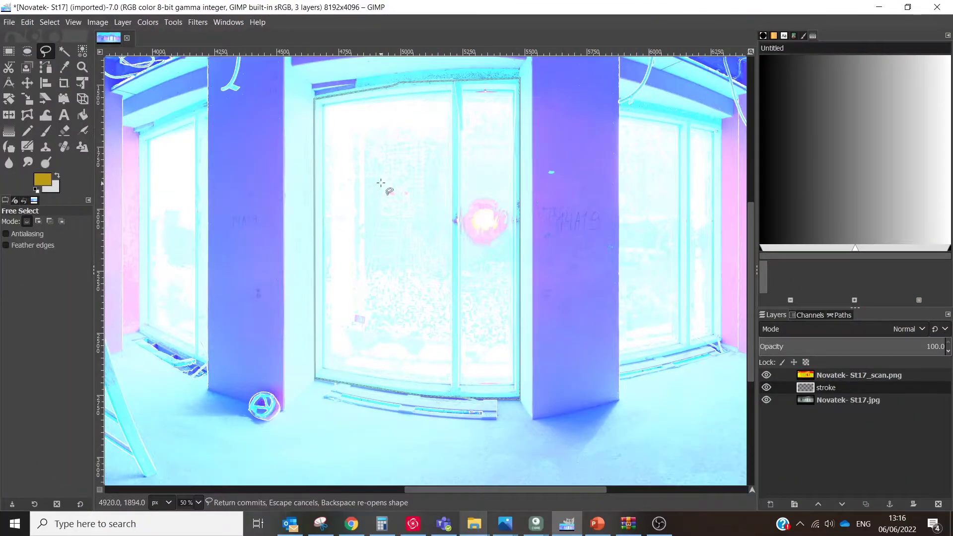
Fill the outlined middle window with the gold foreground colour and move the stroke layer above the Novatek- St17_scan.png layer.
left_click(82, 115)
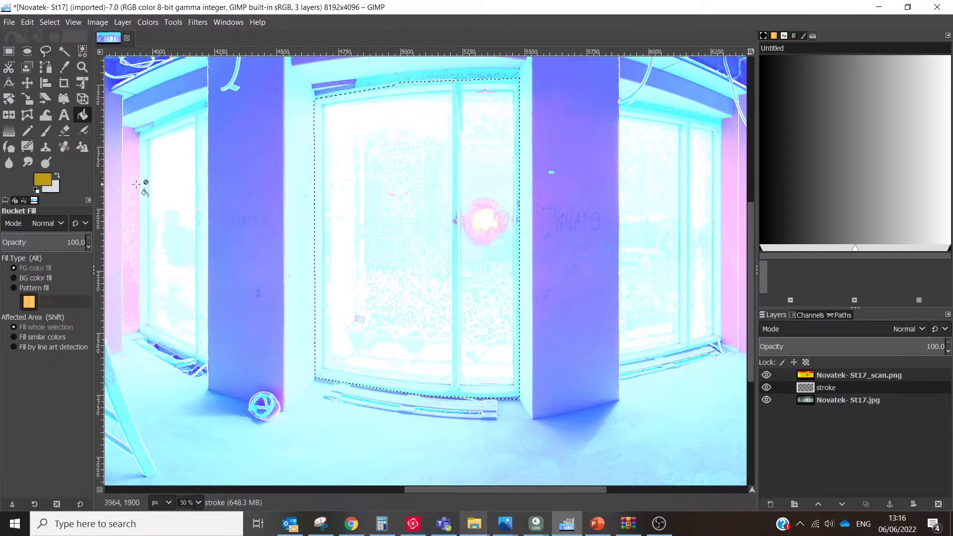
left_click(379, 171)
left_click_drag(832, 385, 832, 373)
Outline the window opening to the right of the filled one with Free Select and fill it with the gold colour.
key("f")
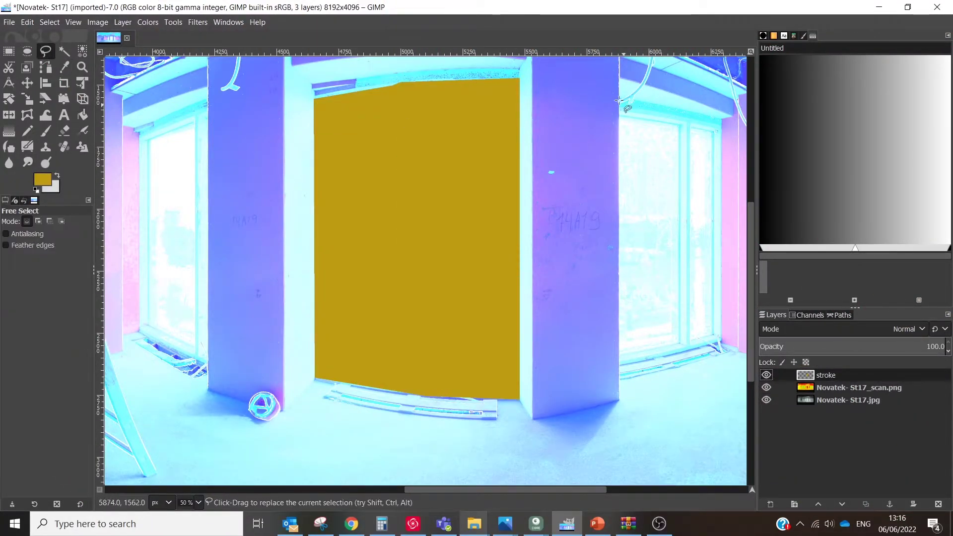
left_click(620, 106)
left_click(720, 125)
left_click(721, 343)
left_click(620, 366)
left_click(621, 107)
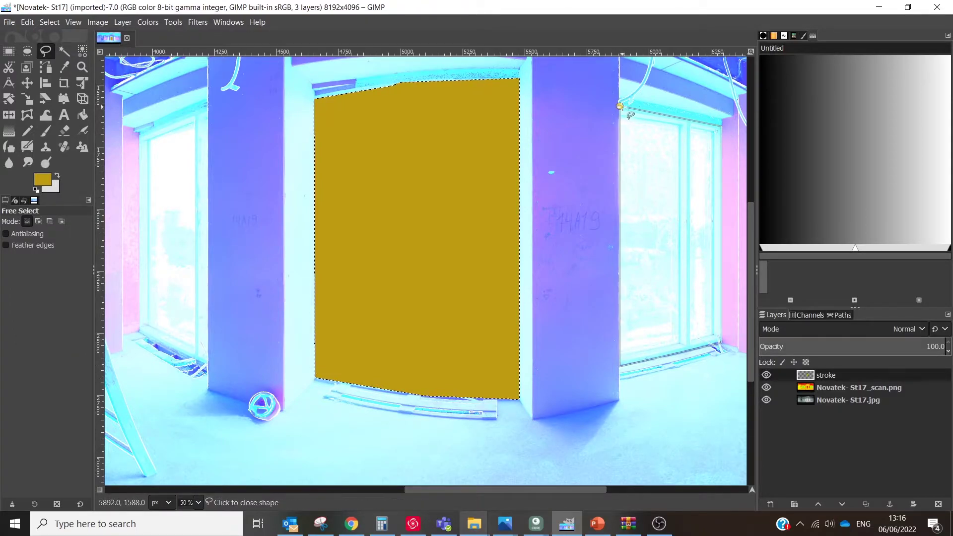
key("Return")
key("shift+b")
left_click(664, 226)
Outline the window opening to the left of the middle one with Free Select and fill it with the gold colour.
key("f")
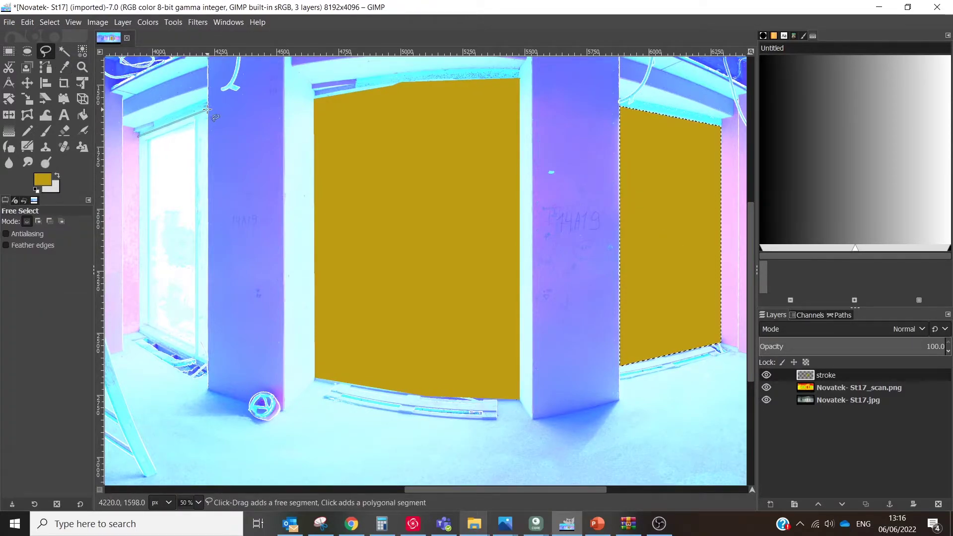
left_click(208, 364)
left_click(139, 330)
left_click(139, 137)
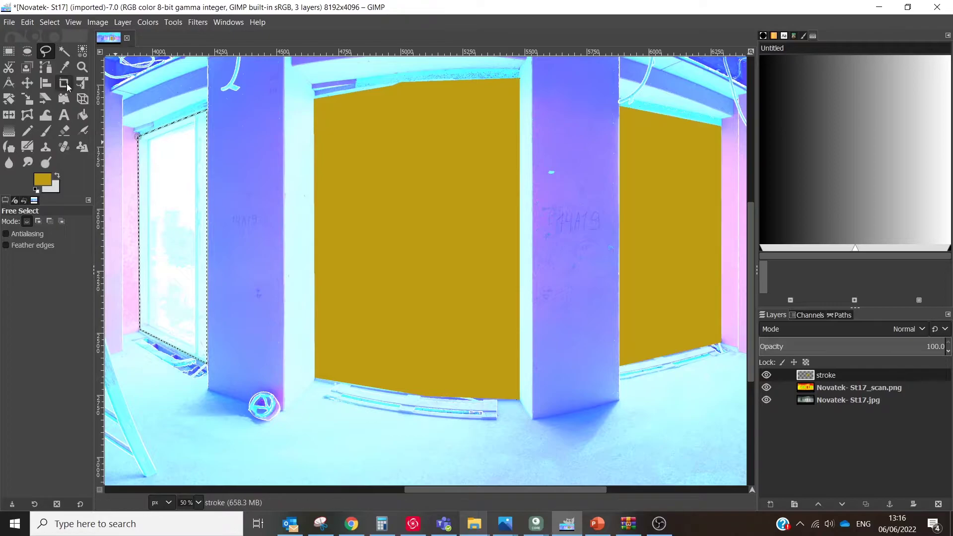
left_click(82, 114)
left_click(174, 199)
scroll(358, 239, "down", 2, "ctrl")
middle_click_drag(476, 252, 514, 281)
scroll(515, 281, "down", 1, "ctrl")
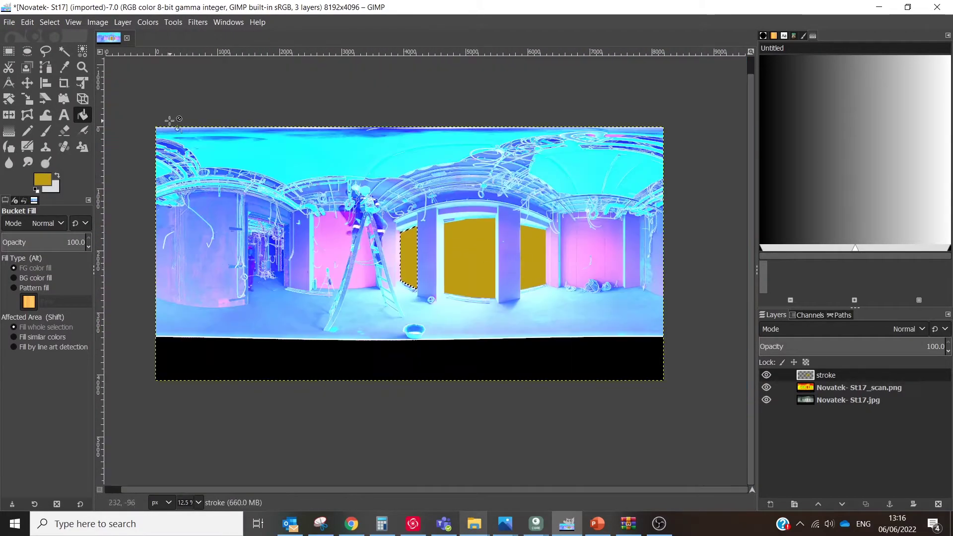
left_click(7, 23)
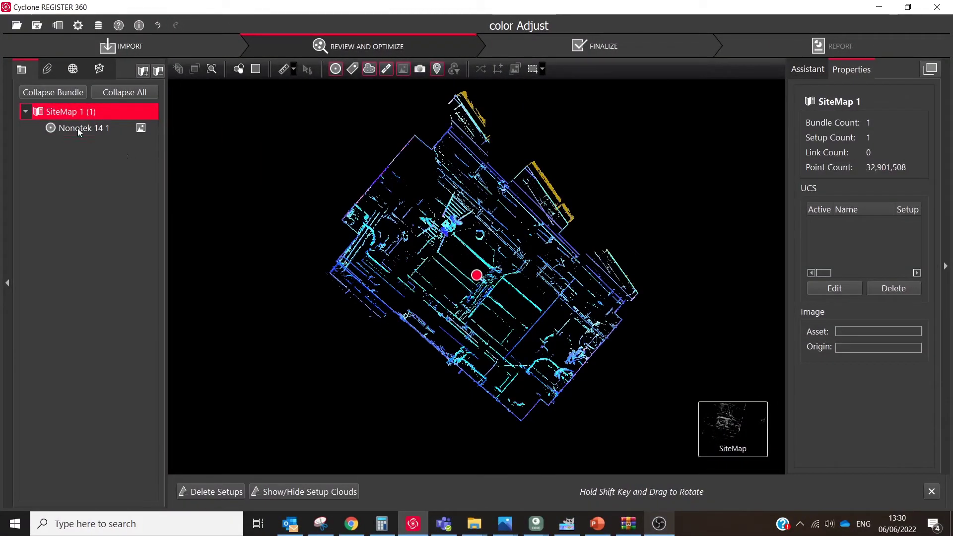
In Cyclone REGISTER 360, show setup Nonotek 14 1 in the Setup Cloud Viewer and examine the gold-coloured windows in the point cloud.
right_click(77, 128)
left_click(98, 136)
left_click_drag(445, 173, 470, 305)
scroll(468, 302, "down", 5)
left_click_drag(485, 357, 213, 217)
scroll(510, 253, "up", 5)
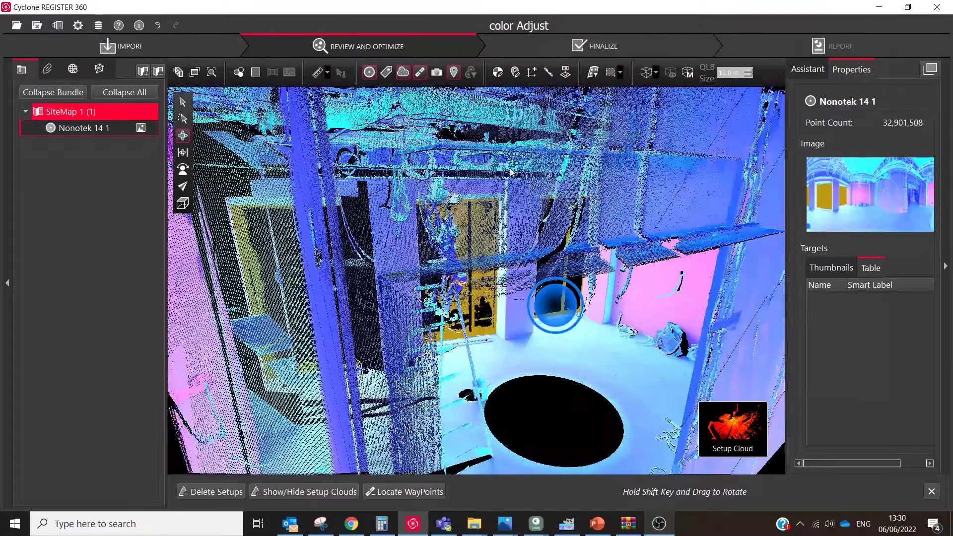
scroll(510, 253, "up", 2)
left_click_drag(540, 255, 415, 229)
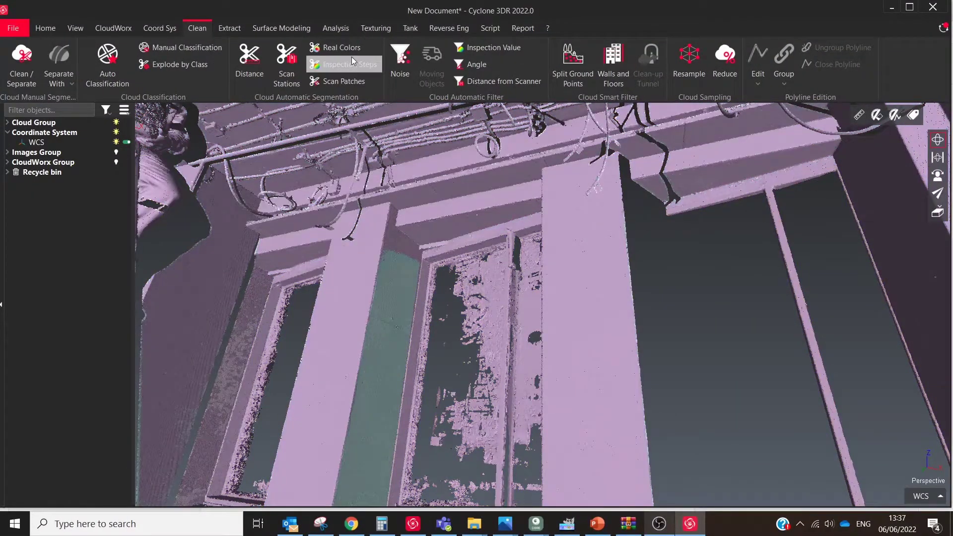
In Cyclone 3DR, extract the window points with Real Colors, picking the gold colour (189, 156, 18) from the middle window at default tolerance.
left_click(345, 51)
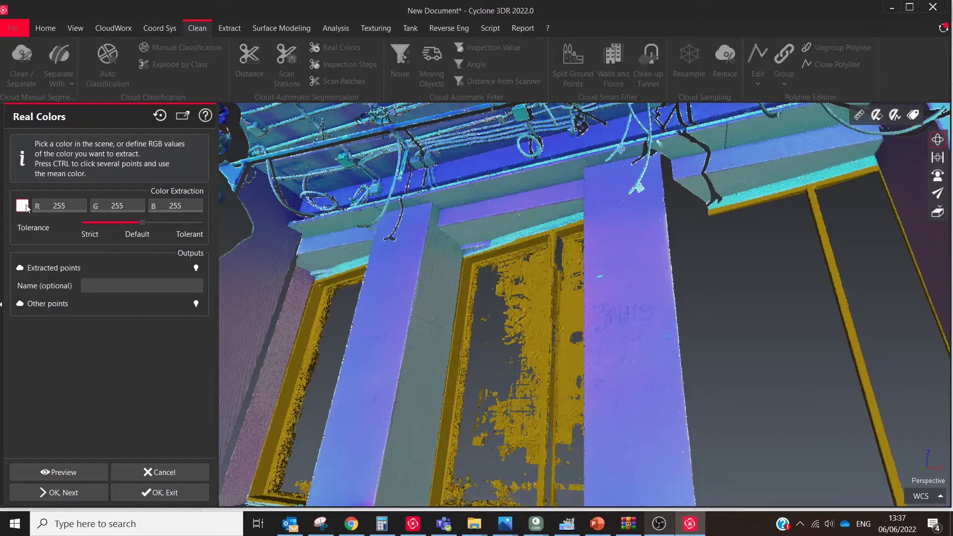
left_click(22, 206)
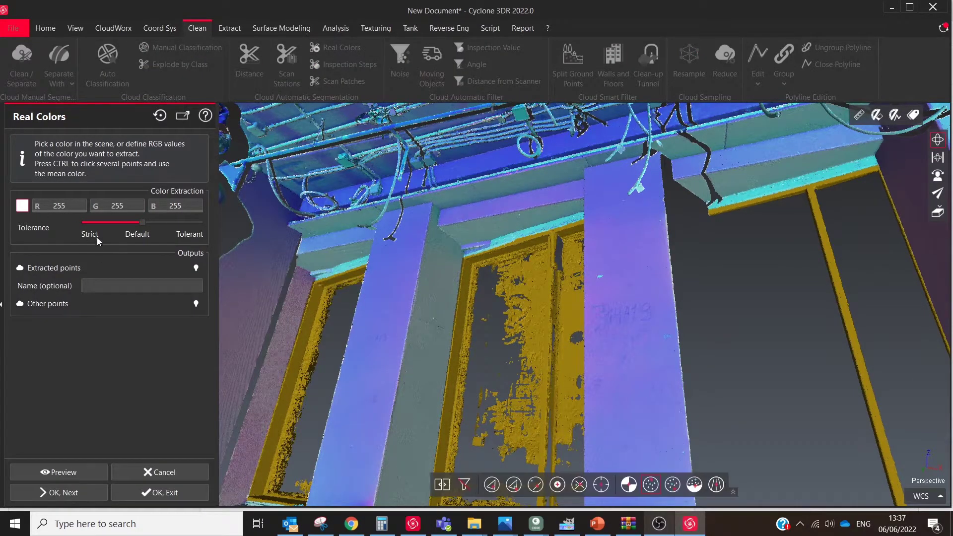
left_click(525, 359)
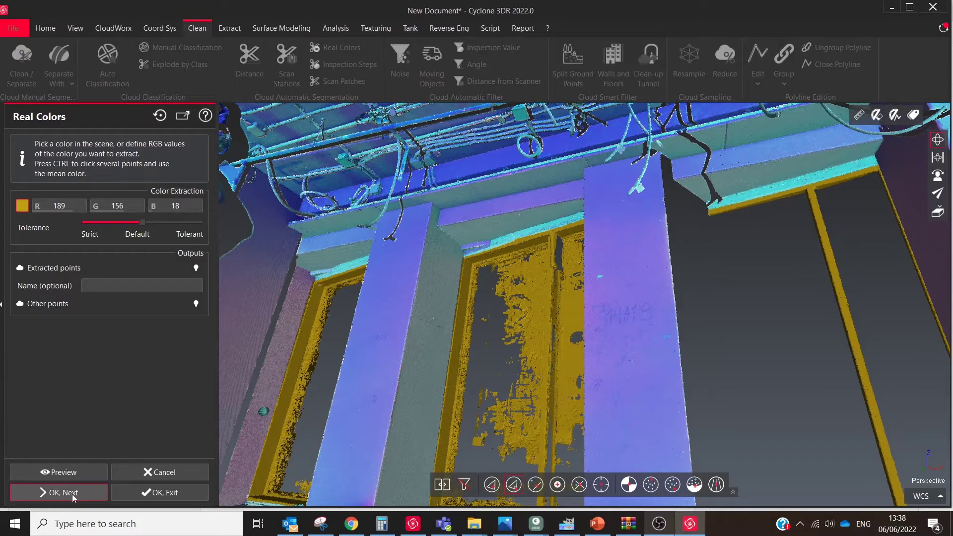
left_click(164, 492)
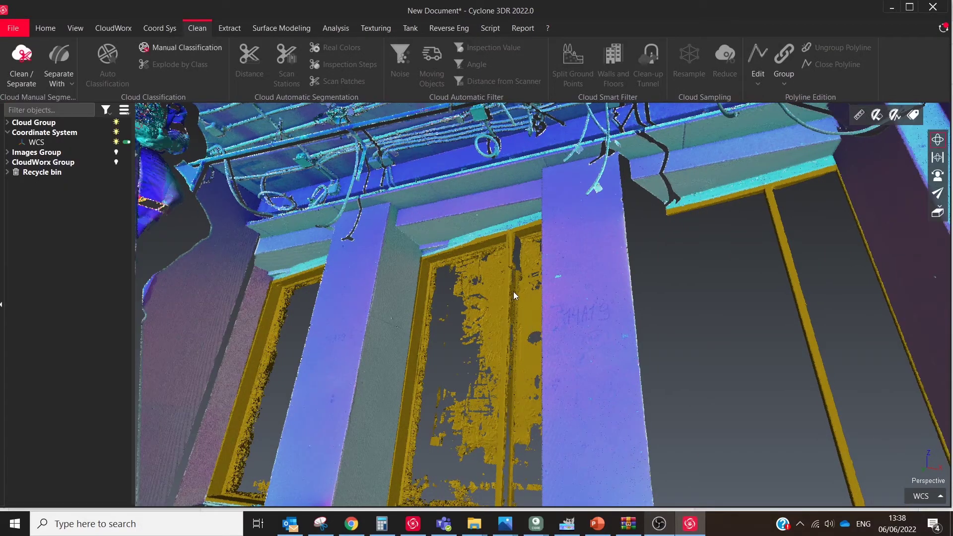
Isolate the extracted gold window points by hiding the other points, and inspect the three window frames.
right_click(513, 291)
left_click(538, 42)
scroll(504, 362, "down", 3)
left_click_drag(504, 362, 504, 362)
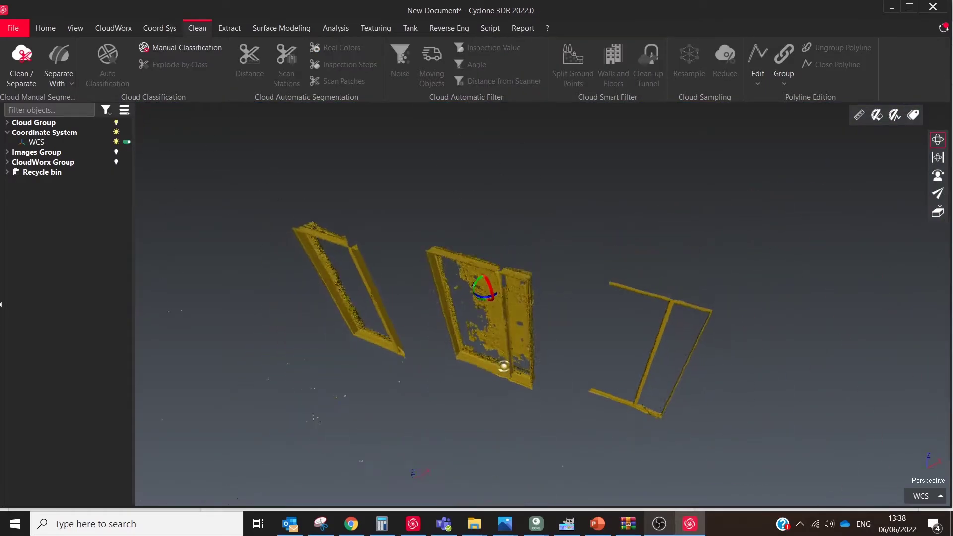